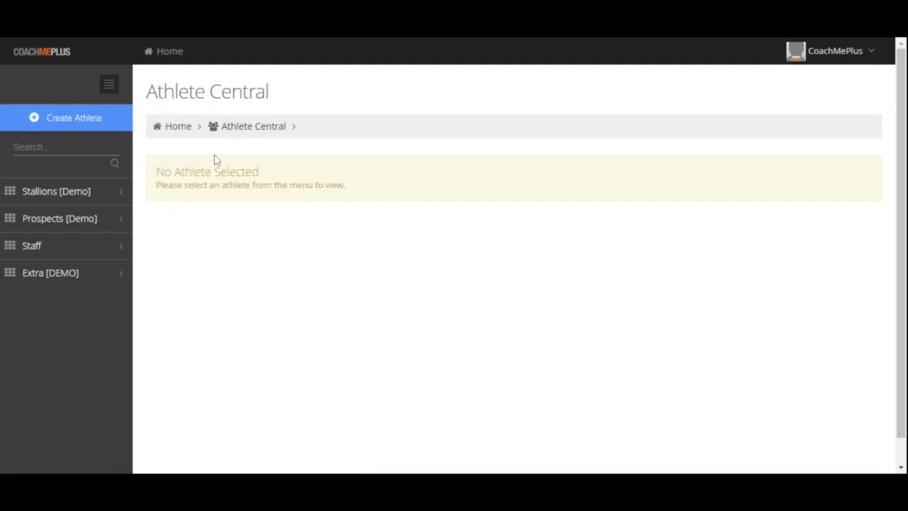
- Open the dashboard of athlete #27 from the Forwards group of Stallions [Demo]
{"action": "left_click", "coordinate": [102, 193]}
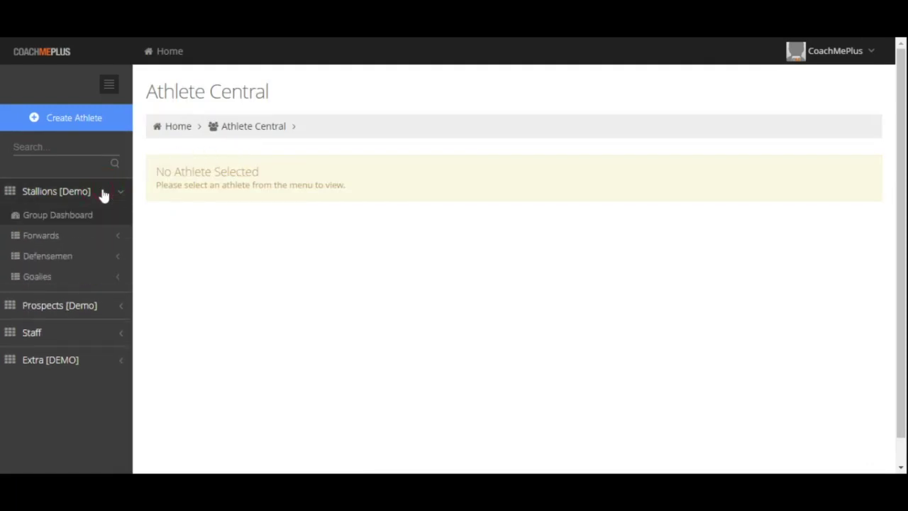
{"action": "left_click", "coordinate": [97, 239]}
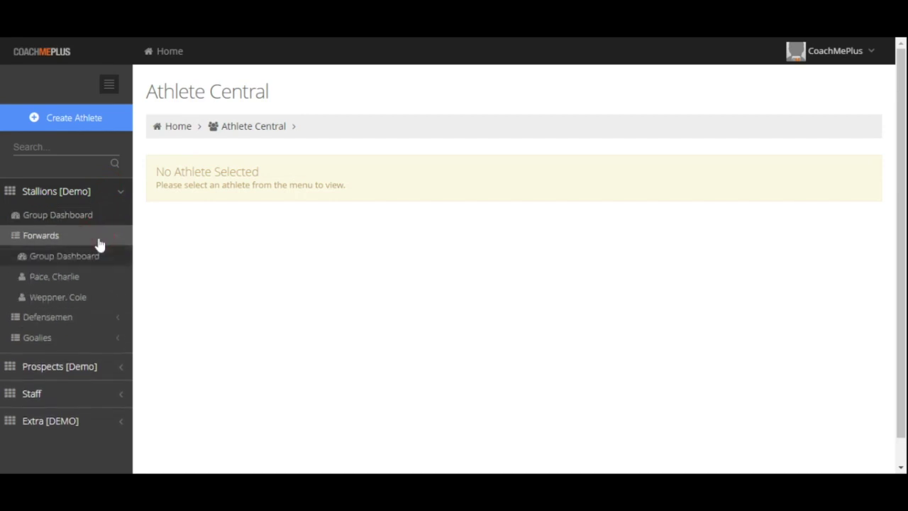
{"action": "left_click", "coordinate": [104, 298]}
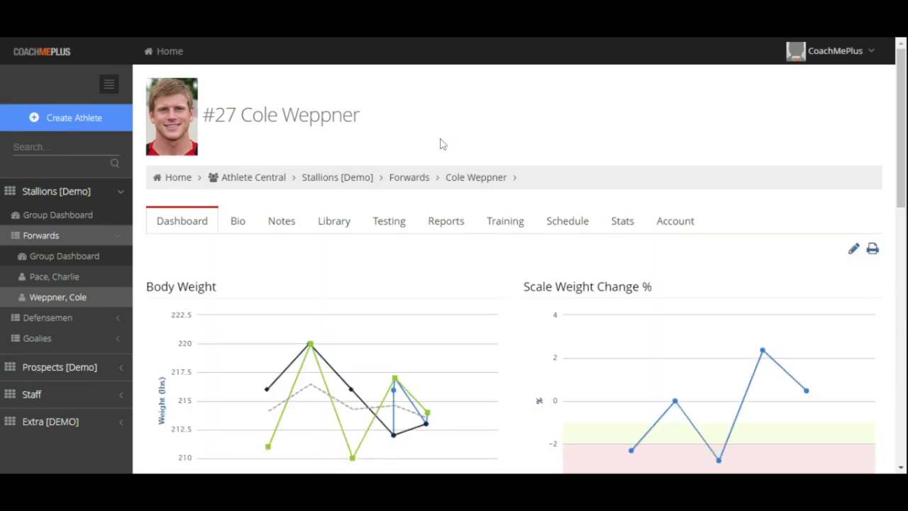
- Look over the Body Weight and Scale Weight Change % charts, then open the athlete's Bio section
{"action": "scroll", "coordinate": [525, 209], "scroll_direction": "down", "scroll_amount": 4}
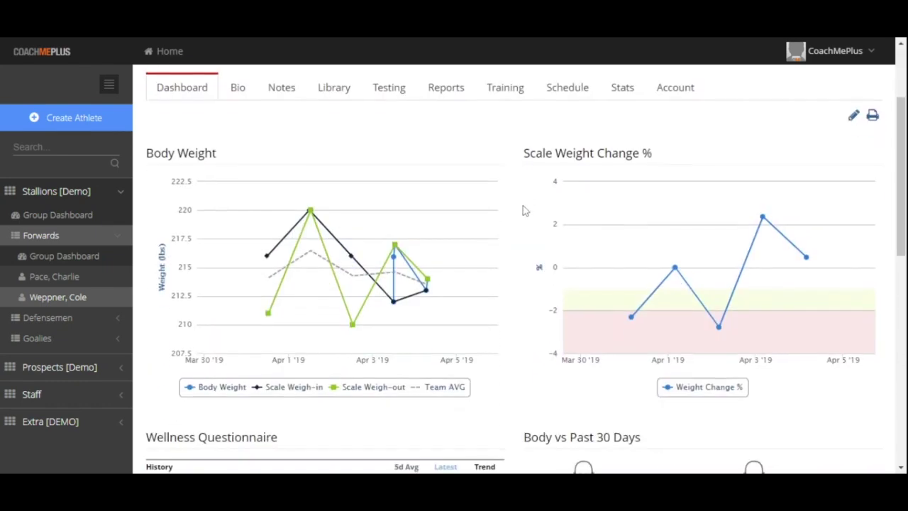
{"action": "scroll", "coordinate": [523, 210], "scroll_direction": "down", "scroll_amount": 6}
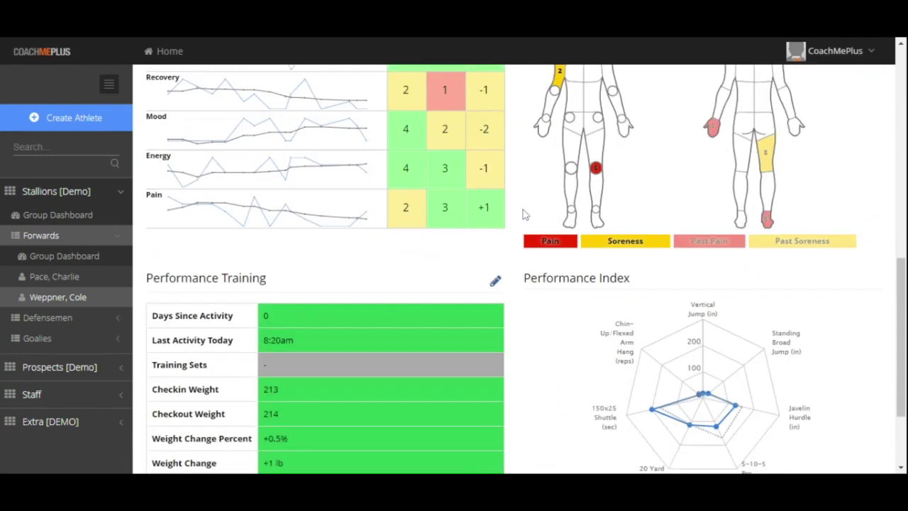
{"action": "mouse_move", "coordinate": [527, 253]}
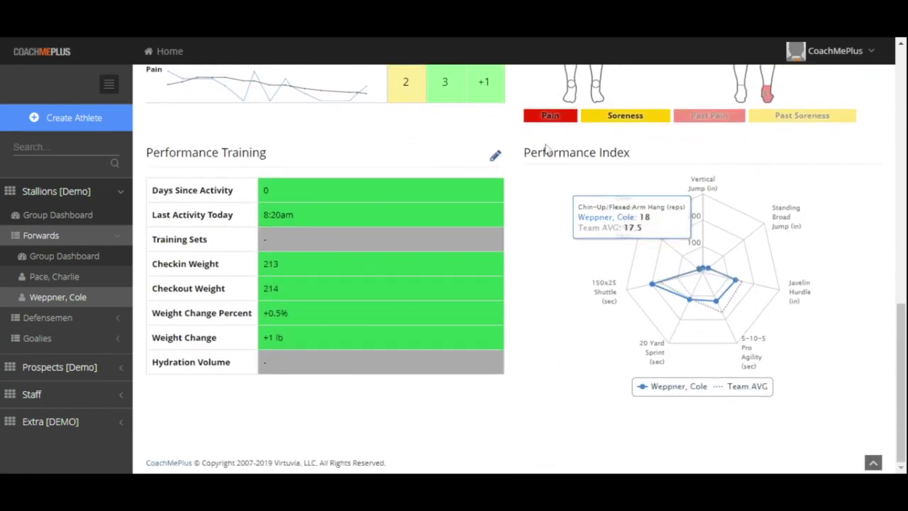
{"action": "scroll", "coordinate": [539, 286], "scroll_direction": "up", "scroll_amount": 6}
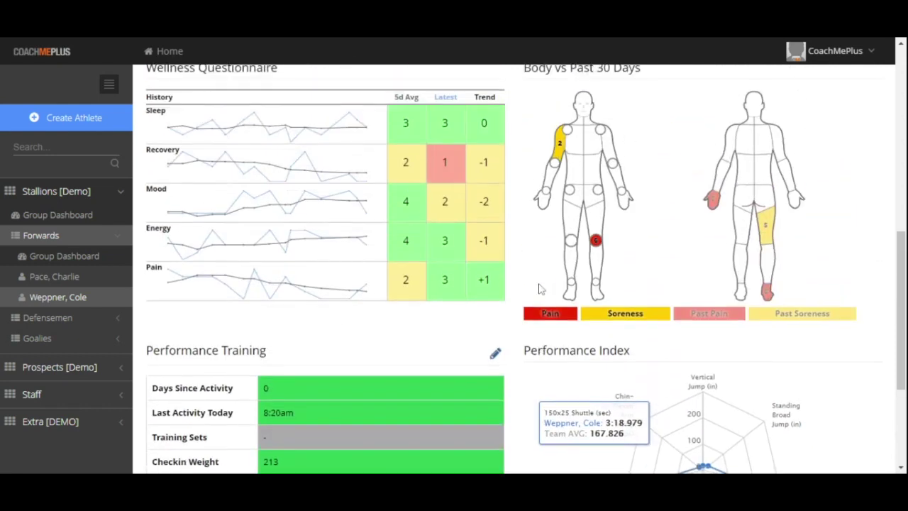
{"action": "scroll", "coordinate": [539, 286], "scroll_direction": "up", "scroll_amount": 4}
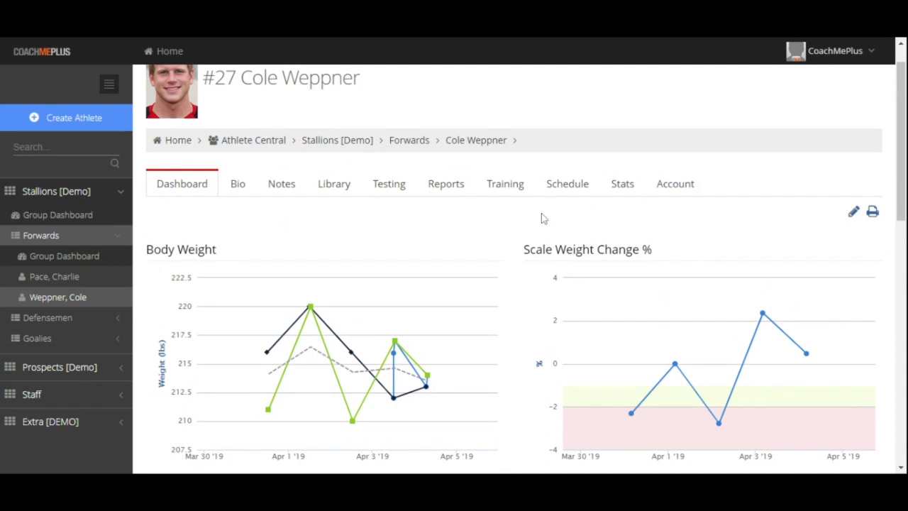
{"action": "scroll", "coordinate": [542, 217], "scroll_direction": "up", "scroll_amount": 1}
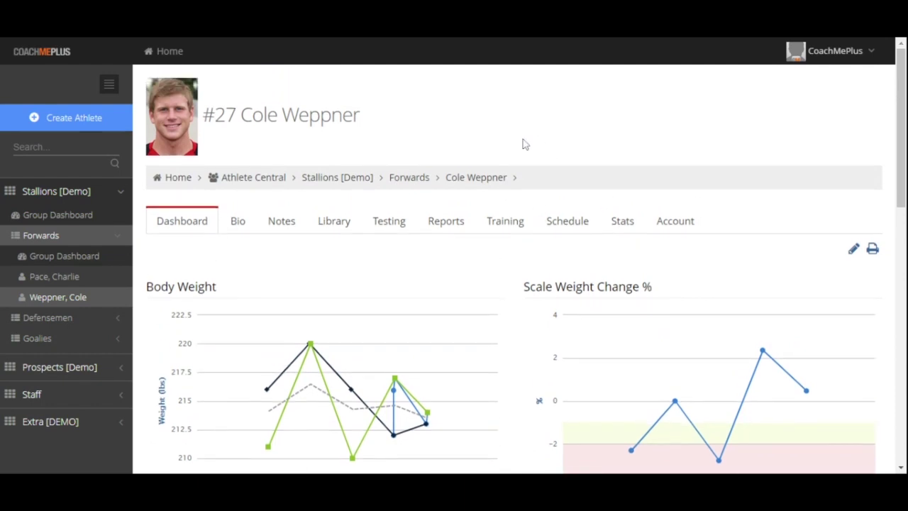
{"action": "left_click", "coordinate": [238, 222]}
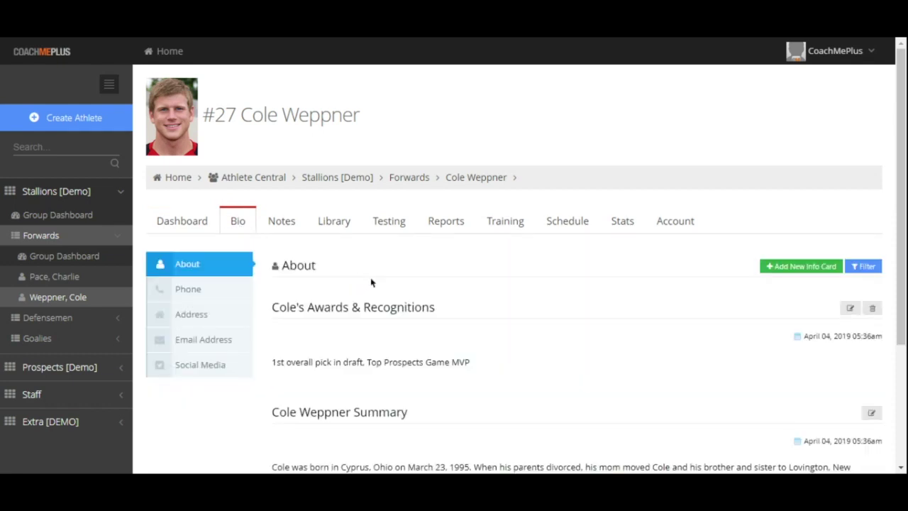
- Check the athlete's Notes, then view the Library holding the Sample PDF Document
{"action": "left_click", "coordinate": [284, 224]}
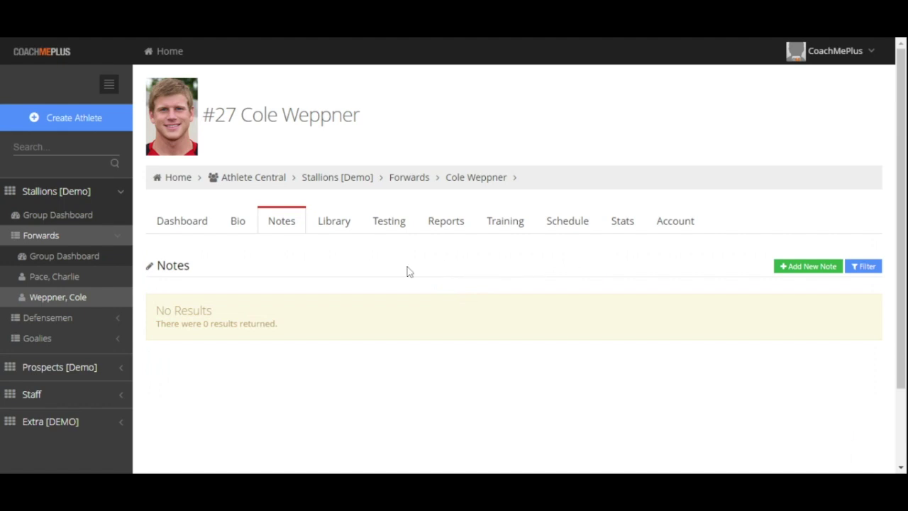
{"action": "left_click", "coordinate": [331, 222]}
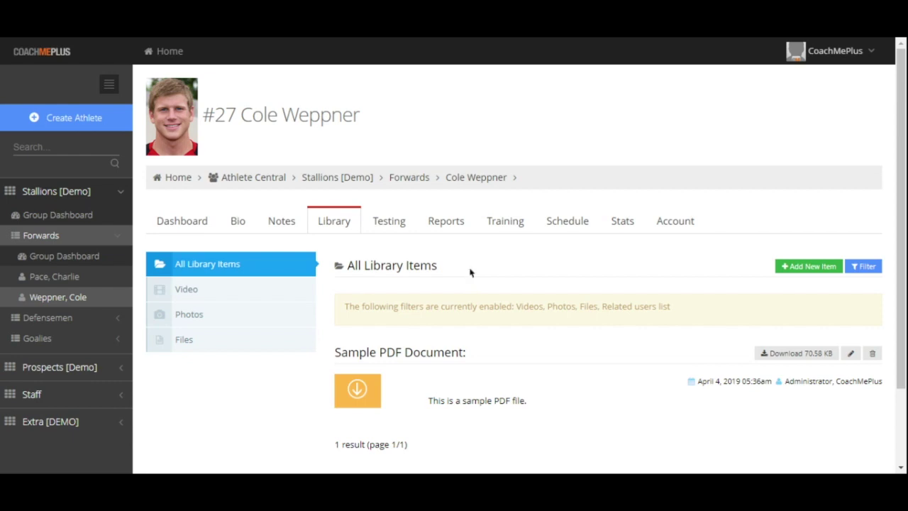
- View athlete #27's Testing tab, then the Training Report for 04/03/2019–04/04/2019
{"action": "left_click", "coordinate": [390, 226]}
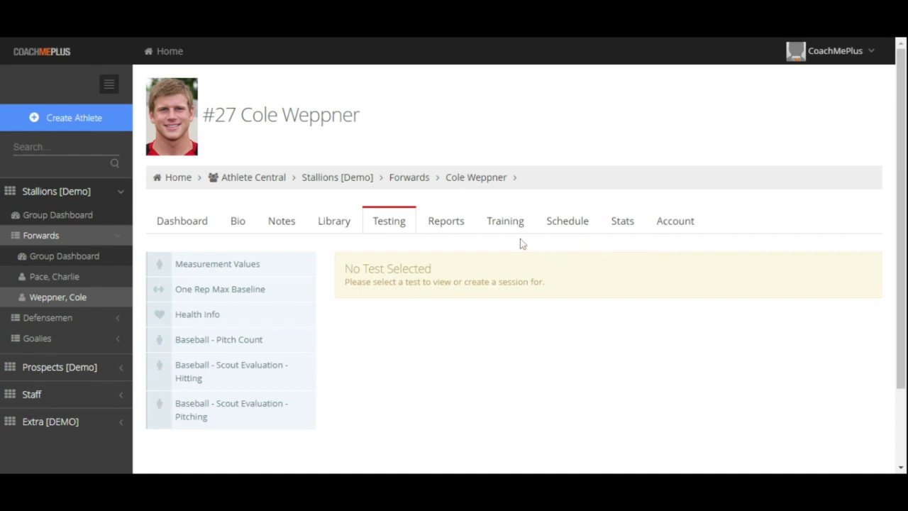
{"action": "left_click", "coordinate": [505, 224]}
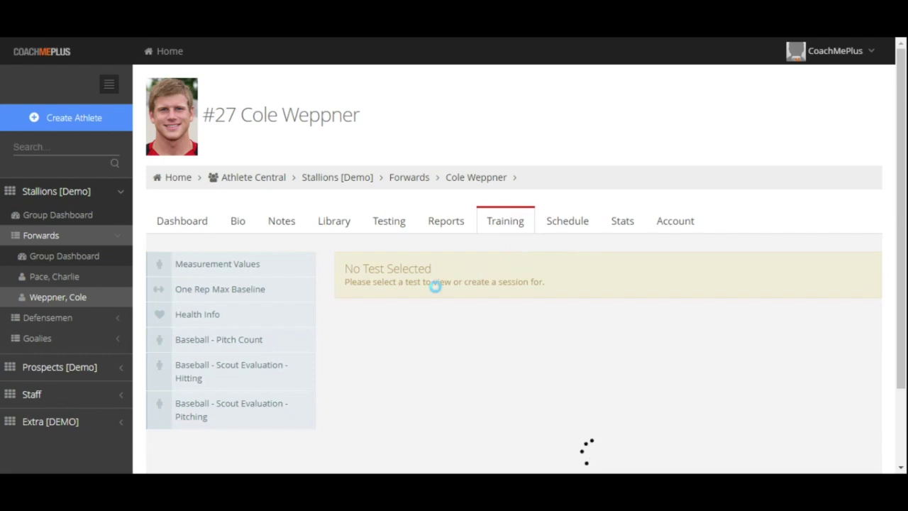
{"action": "scroll", "coordinate": [451, 278], "scroll_direction": "down", "scroll_amount": 6}
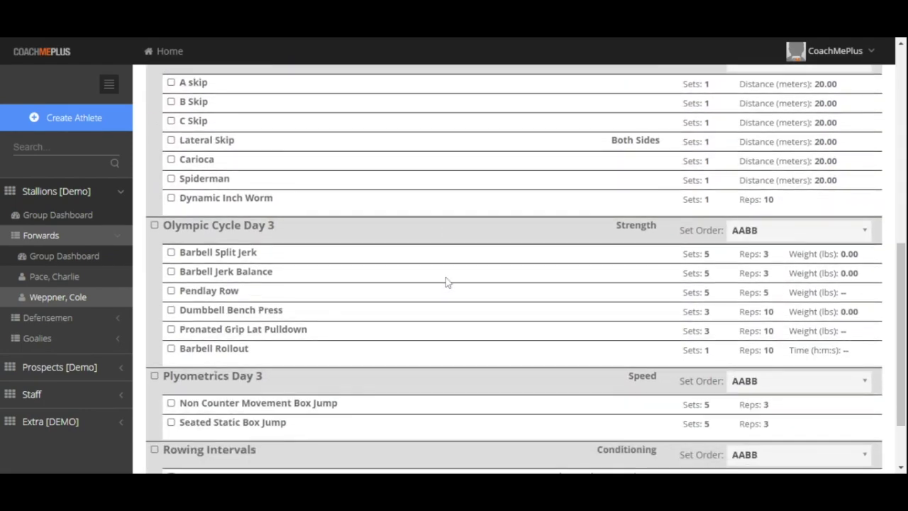
{"action": "scroll", "coordinate": [446, 281], "scroll_direction": "up", "scroll_amount": 3}
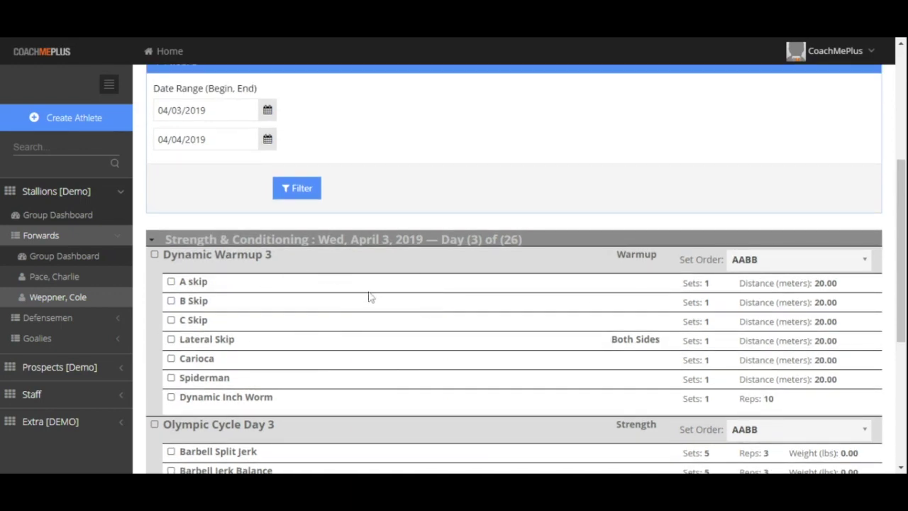
{"action": "scroll", "coordinate": [369, 296], "scroll_direction": "up", "scroll_amount": 4}
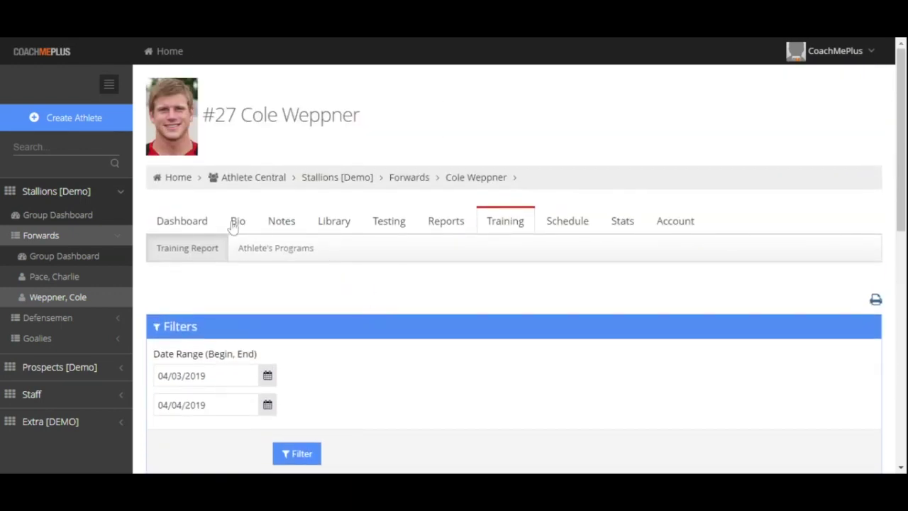
- Review the Stallions [Demo] Team Summary Dashboard, then go to group entry of test measurements
{"action": "left_click", "coordinate": [89, 217]}
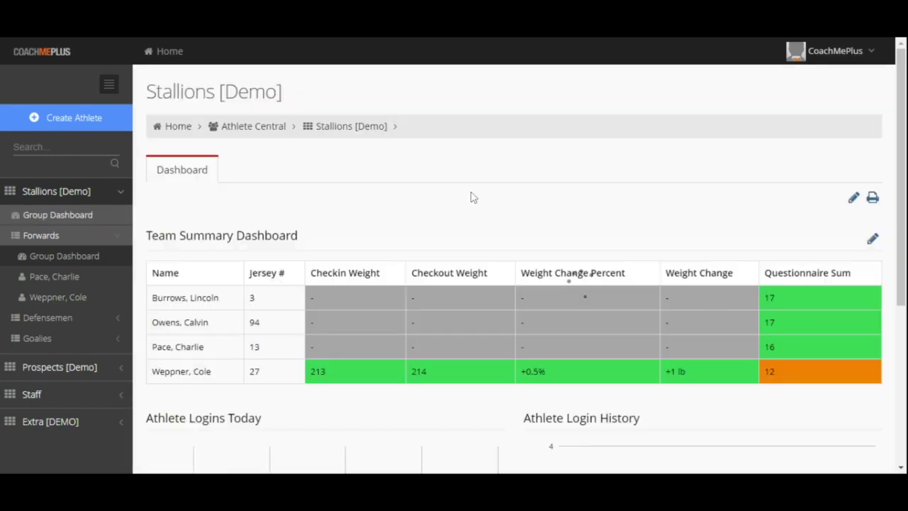
{"action": "scroll", "coordinate": [498, 203], "scroll_direction": "down", "scroll_amount": 1}
{"action": "scroll", "coordinate": [501, 205], "scroll_direction": "down", "scroll_amount": 1}
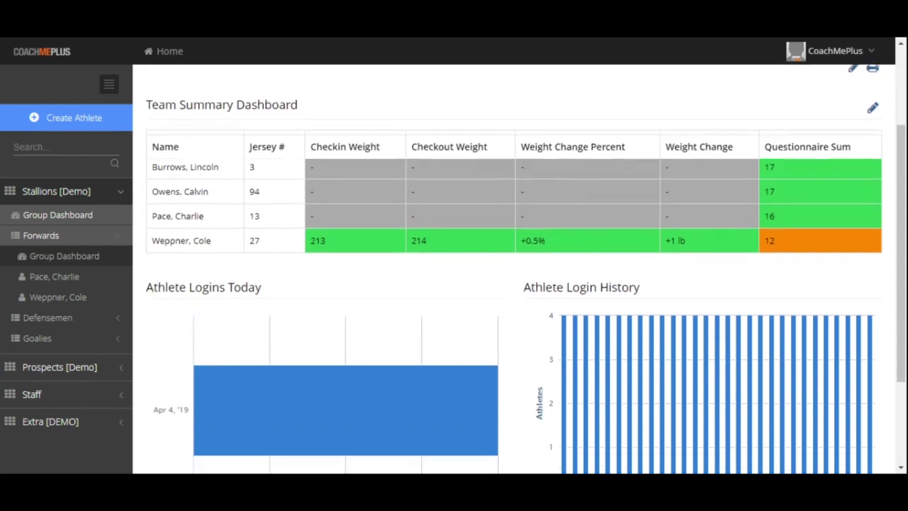
{"action": "scroll", "coordinate": [524, 238], "scroll_direction": "up", "scroll_amount": 1}
{"action": "scroll", "coordinate": [524, 239], "scroll_direction": "up", "scroll_amount": 1}
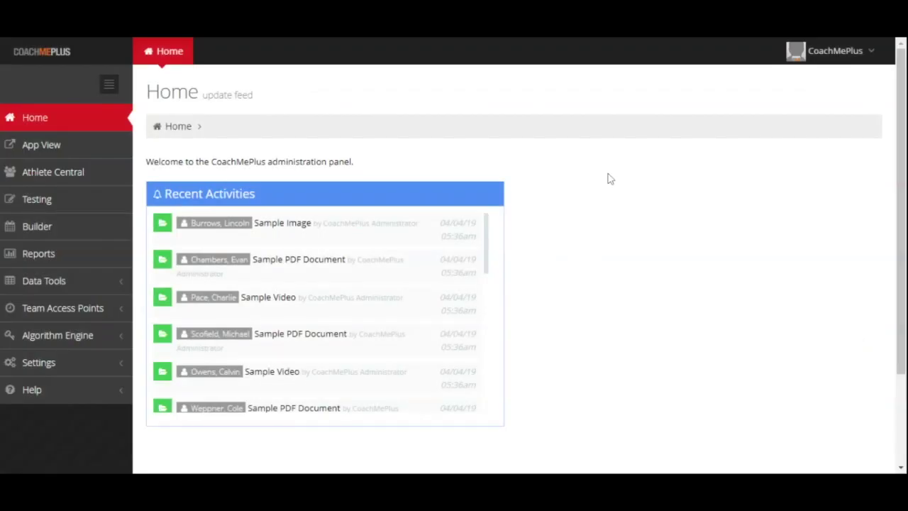
{"action": "left_click", "coordinate": [102, 203]}
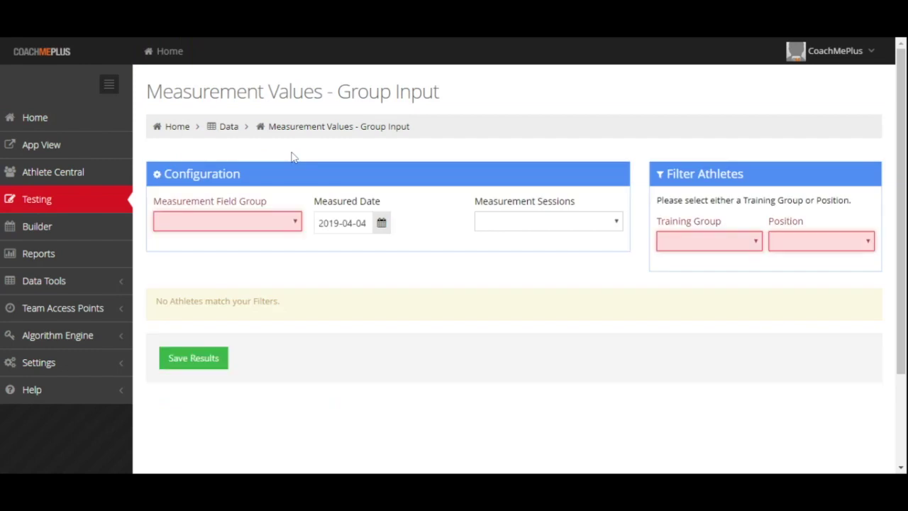
- Load the Stallions [Demo] athletes with Body Comp. - Jackson/Pollock skinfold fields for entry
{"action": "left_click", "coordinate": [261, 220]}
{"action": "left_click", "coordinate": [262, 238]}
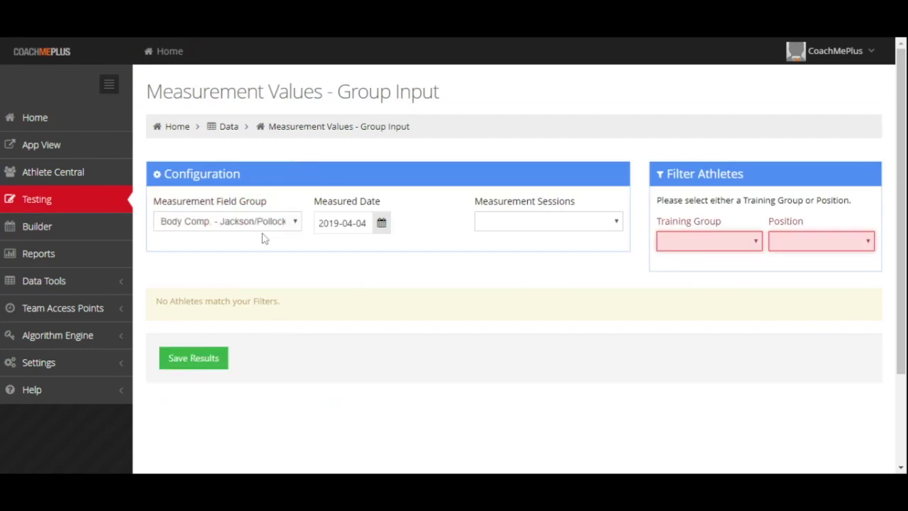
{"action": "left_click", "coordinate": [674, 245]}
{"action": "left_click", "coordinate": [686, 258]}
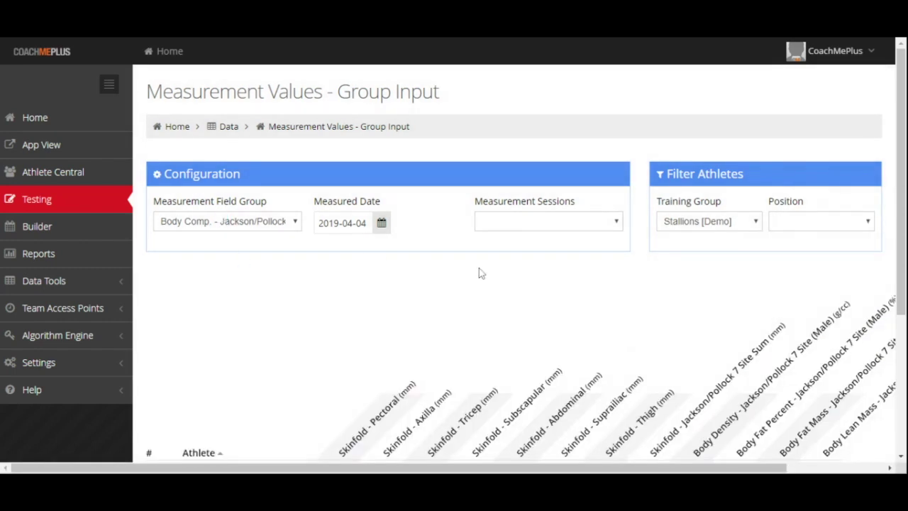
{"action": "scroll", "coordinate": [610, 209], "scroll_direction": "down", "scroll_amount": 3}
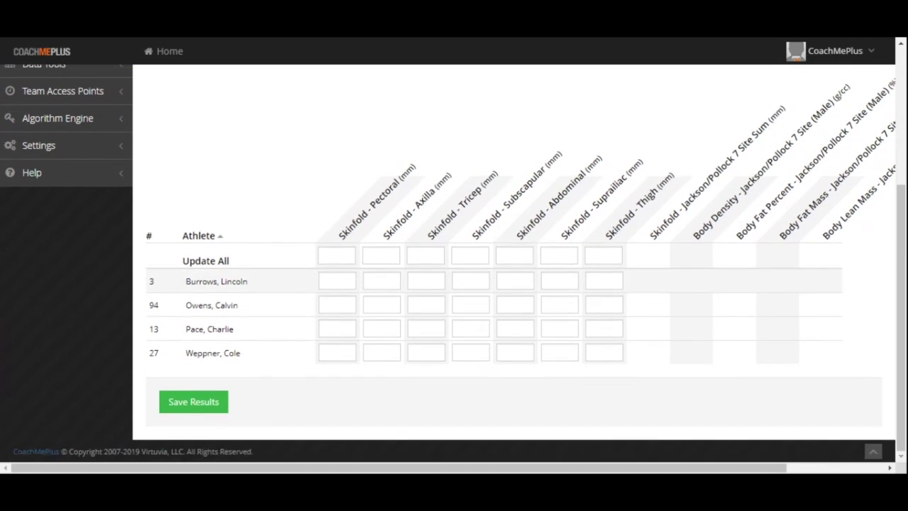
{"action": "left_click", "coordinate": [341, 281]}
- Enter athlete #3's seven skinfolds: 7.9, 10.2, 12.7, 10.5, 10.9, 20.5 and 23.3
{"action": "type", "text": "7.9"}
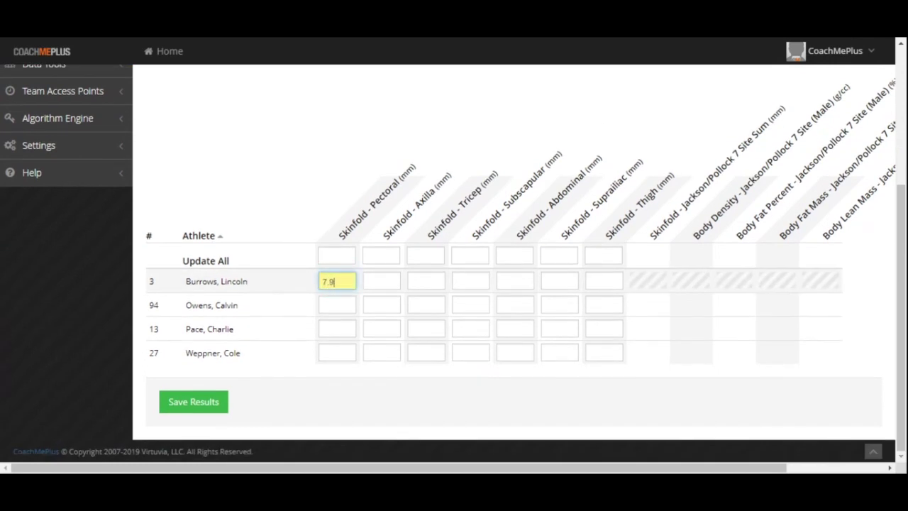
{"action": "key", "text": "Tab"}
{"action": "type", "text": "10.2"}
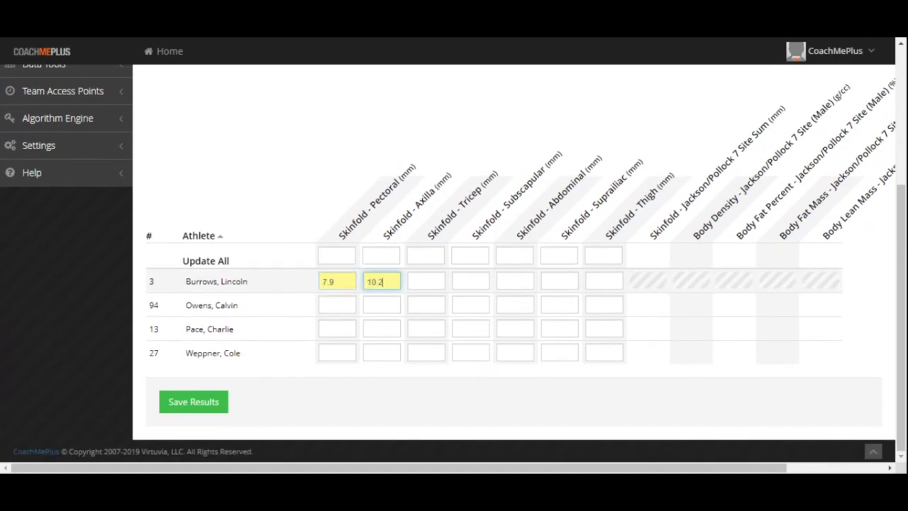
{"action": "key", "text": "Tab"}
{"action": "type", "text": "12.7"}
{"action": "key", "text": "Tab"}
{"action": "type", "text": "1"}
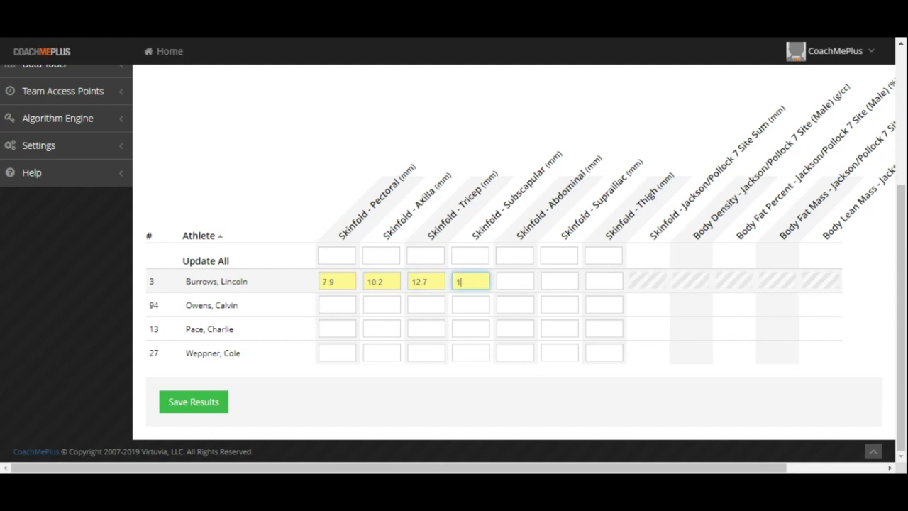
{"action": "type", "text": "0.5"}
{"action": "key", "text": "Tab"}
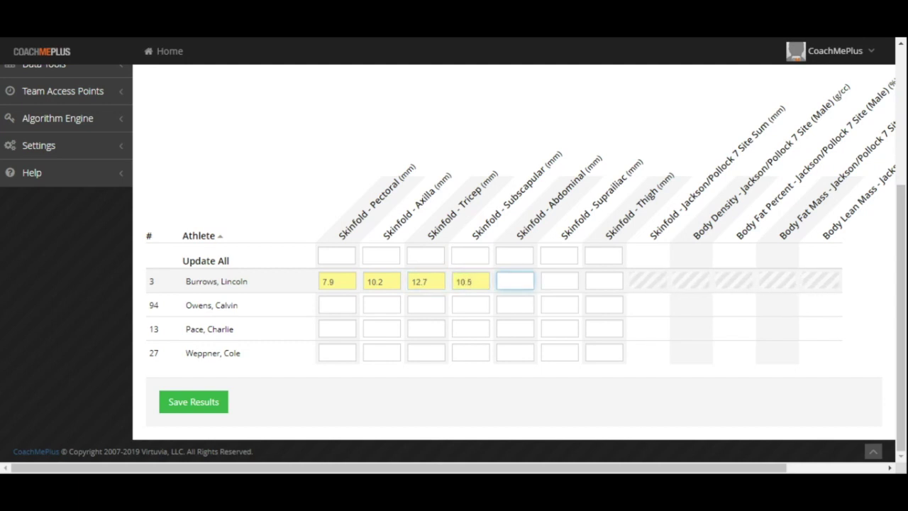
{"action": "type", "text": "10.9"}
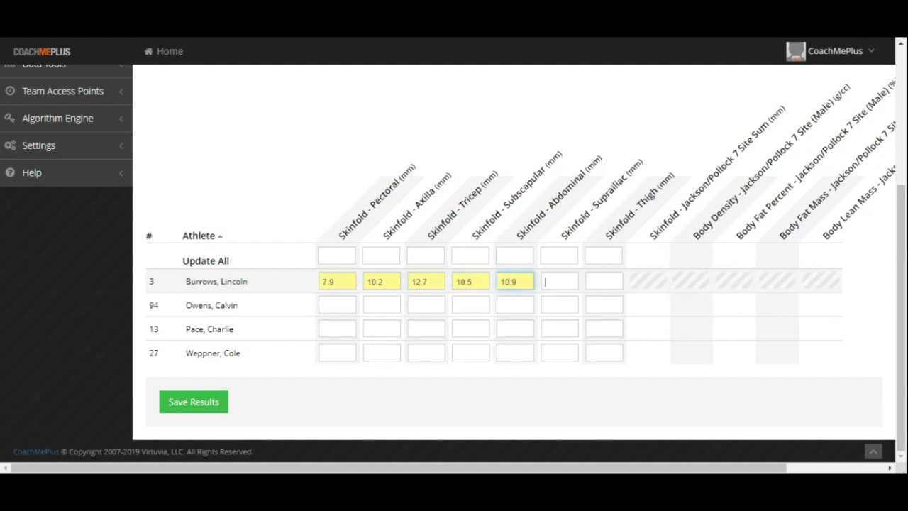
{"action": "key", "text": "Tab"}
{"action": "type", "text": "20.5"}
{"action": "key", "text": "Tab"}
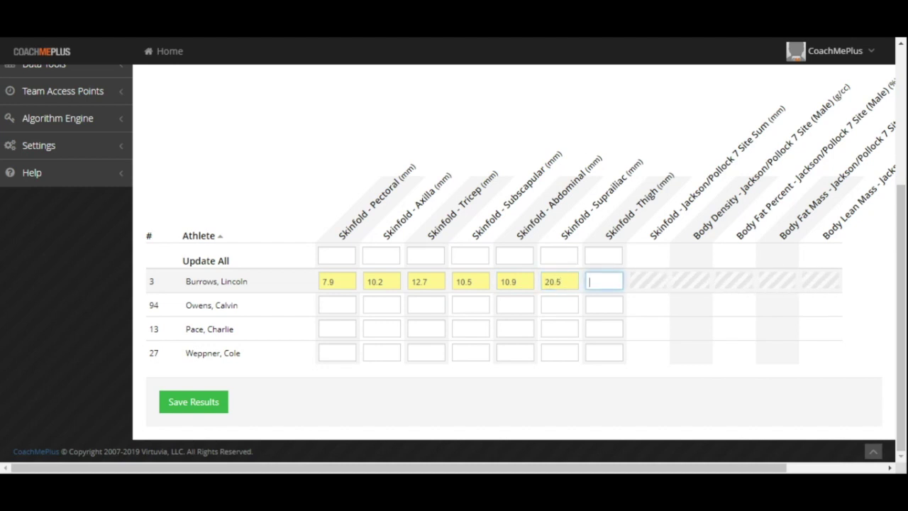
{"action": "type", "text": "23.3"}
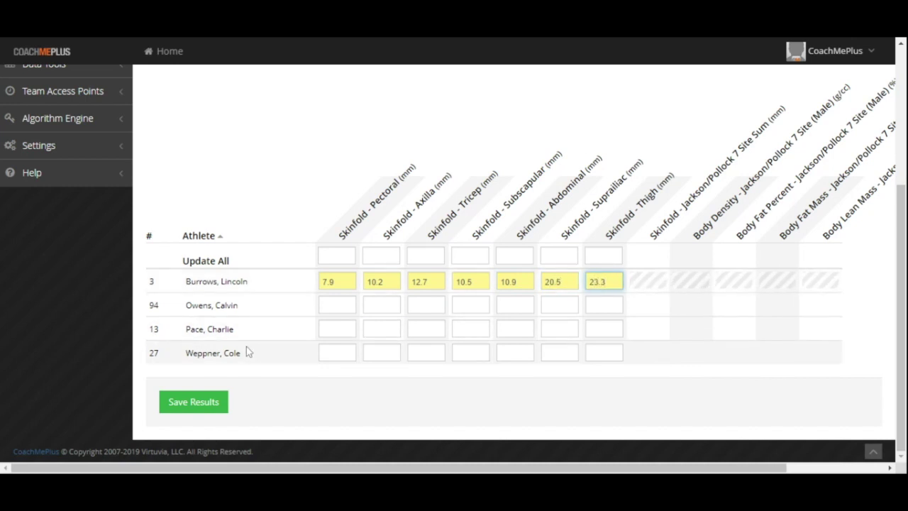
- Save the skinfold results, yielding 14.44% body fat, and move on to the Builder
{"action": "left_click", "coordinate": [402, 394]}
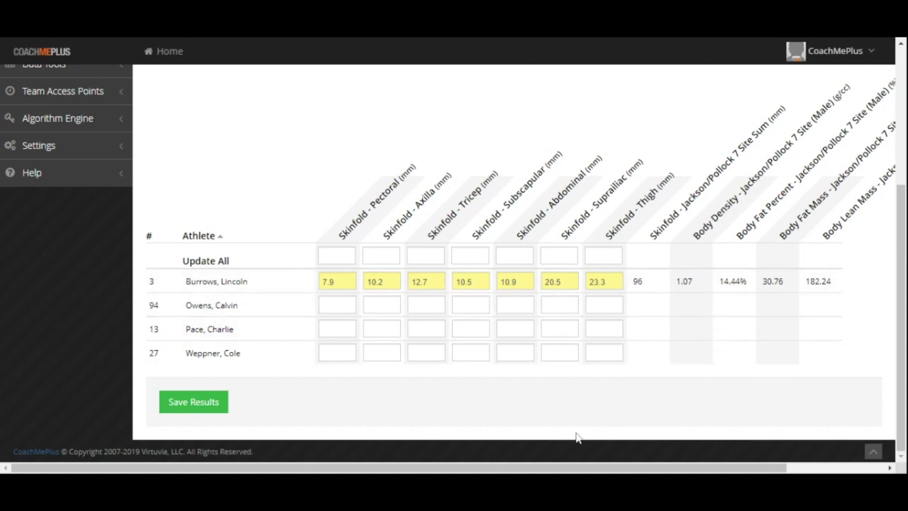
{"action": "left_click", "coordinate": [204, 395]}
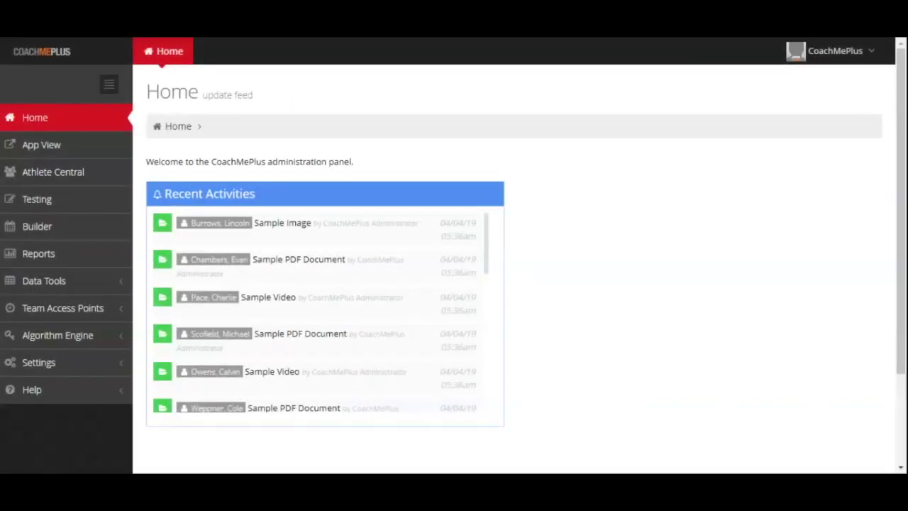
{"action": "left_click", "coordinate": [58, 226]}
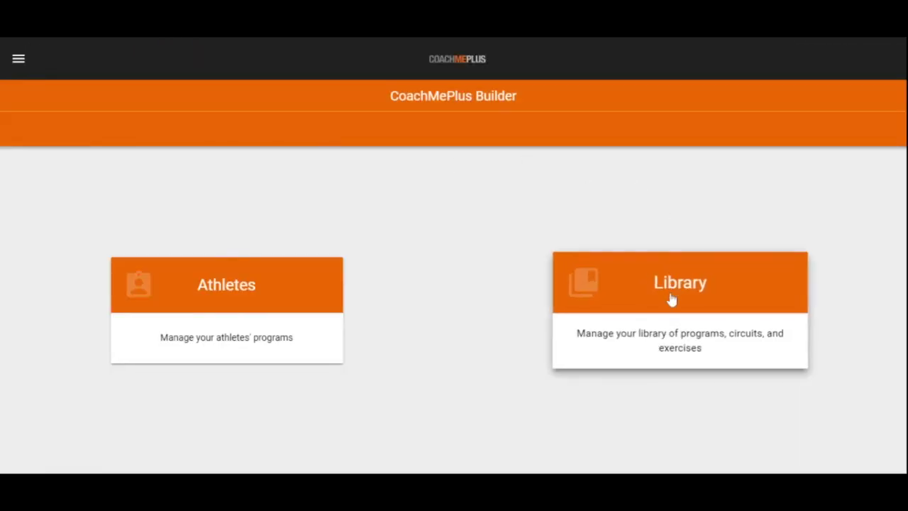
- Browse the Builder's exercise library, then return to the Library overview
{"action": "left_click", "coordinate": [670, 300]}
{"action": "left_click", "coordinate": [680, 297]}
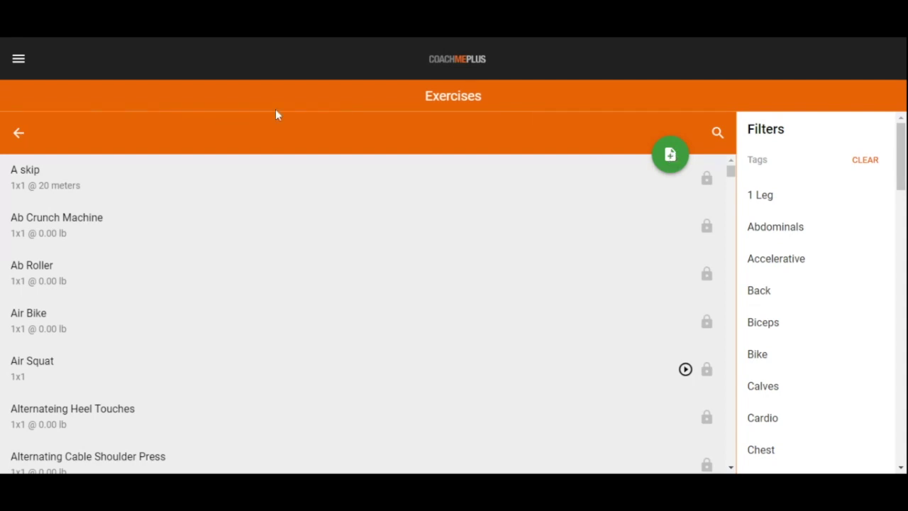
{"action": "left_click", "coordinate": [18, 135]}
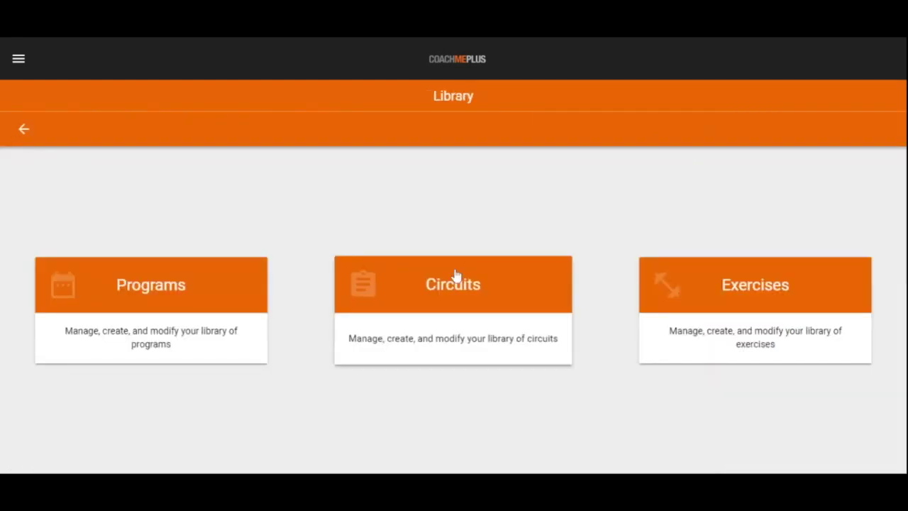
- Review the 10 Meter-Phase 1 circuit's exercises, like Marching A 4x1 @ 15 meters, then return to the circuit list
{"action": "left_click", "coordinate": [456, 289]}
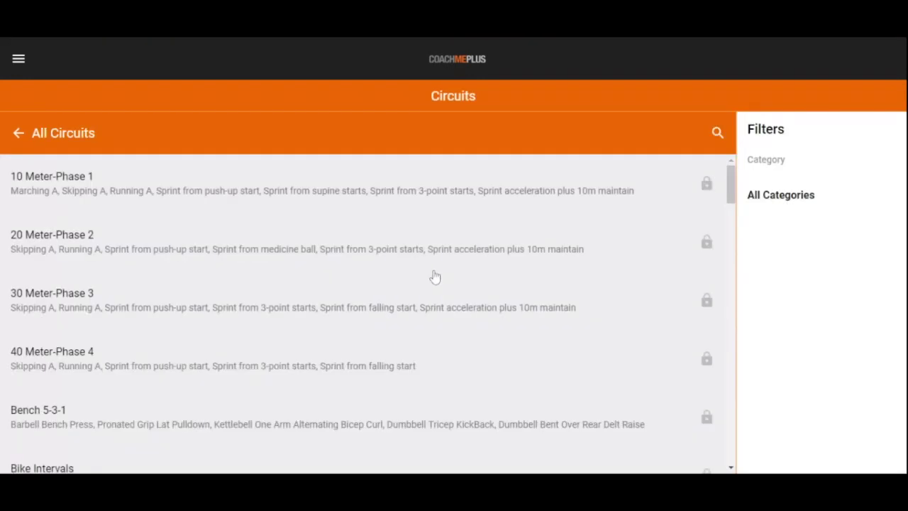
{"action": "left_click", "coordinate": [231, 189]}
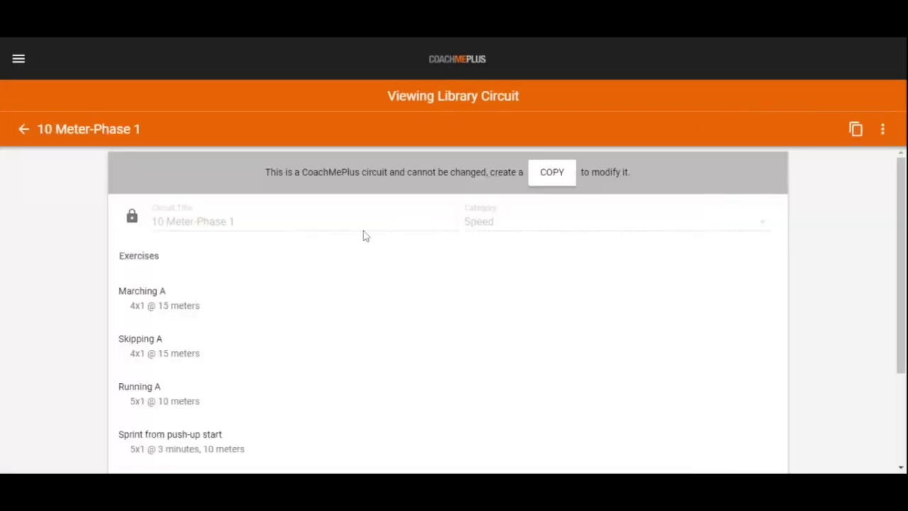
{"action": "scroll", "coordinate": [342, 248], "scroll_direction": "down", "scroll_amount": 2}
{"action": "scroll", "coordinate": [346, 257], "scroll_direction": "up", "scroll_amount": 3}
{"action": "scroll", "coordinate": [212, 242], "scroll_direction": "down", "scroll_amount": 1}
{"action": "scroll", "coordinate": [215, 282], "scroll_direction": "down", "scroll_amount": 1}
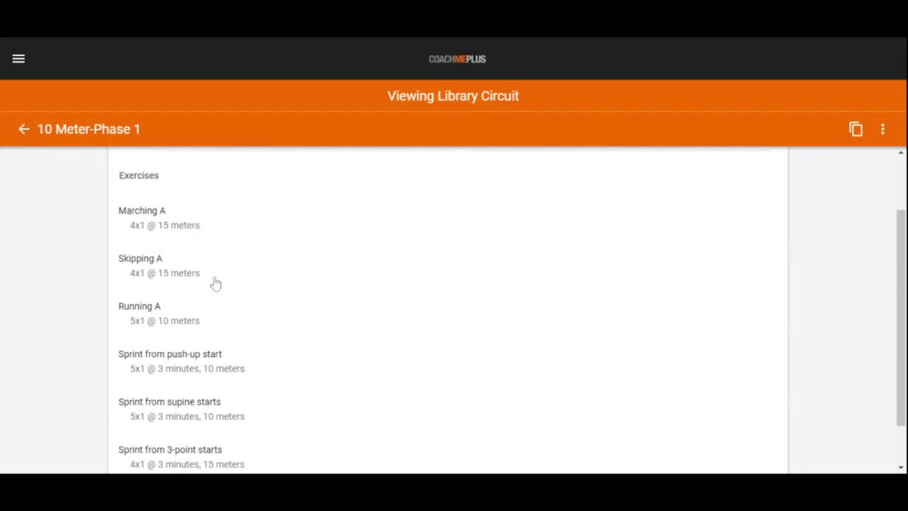
{"action": "scroll", "coordinate": [204, 305], "scroll_direction": "up", "scroll_amount": 2}
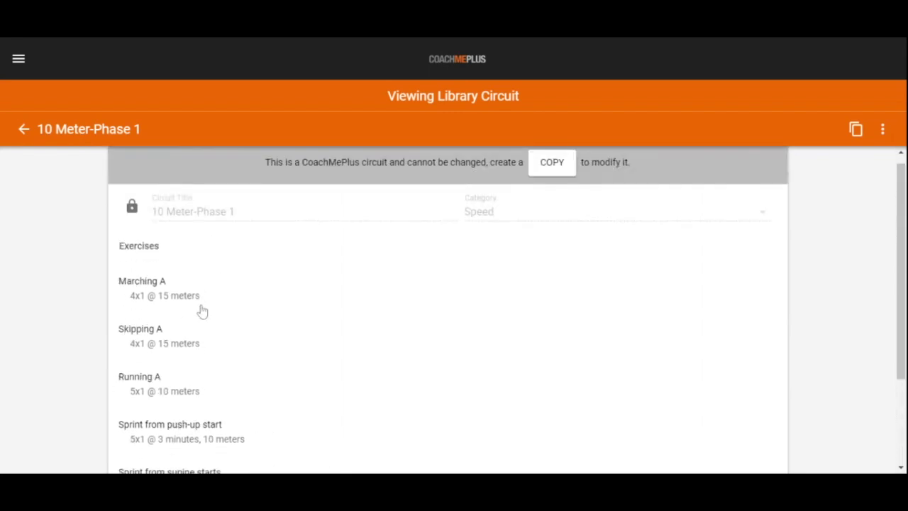
{"action": "left_click", "coordinate": [25, 135]}
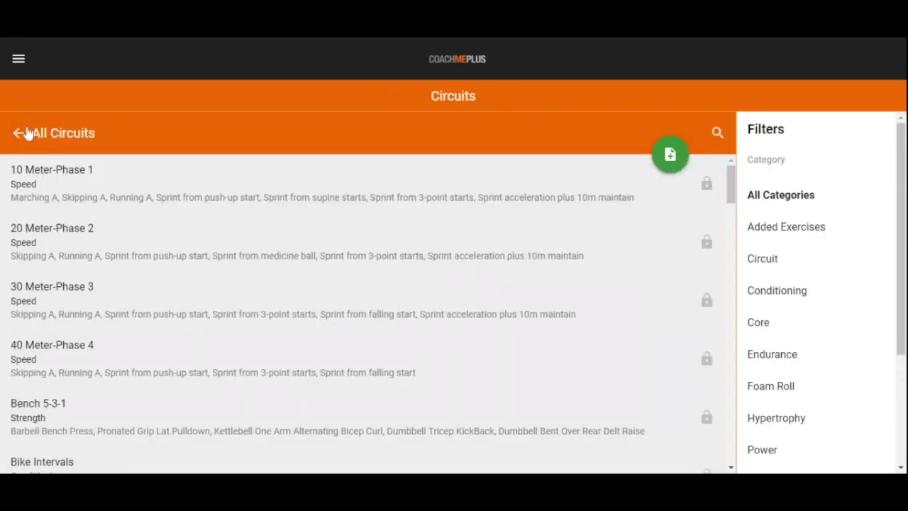
- Review the Strength Template program's Wednesday Jan 30th workout, then back out to the Library
{"action": "left_click", "coordinate": [26, 134]}
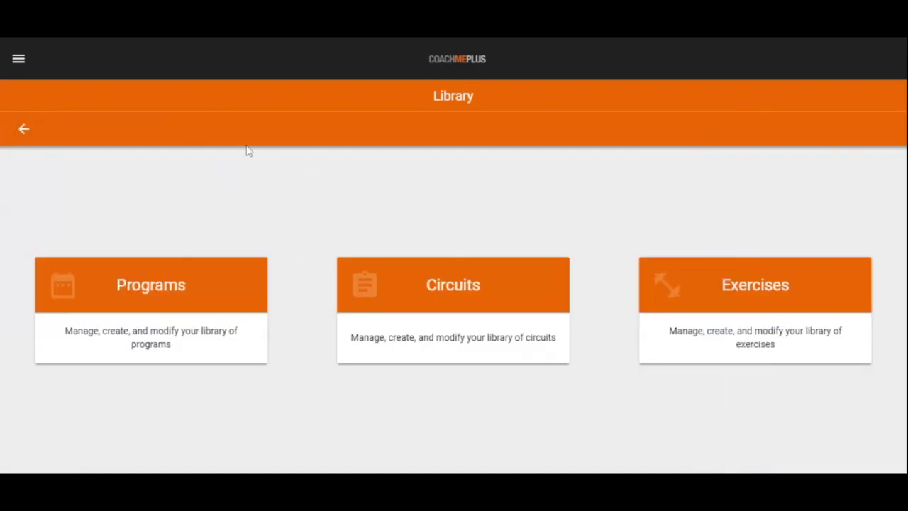
{"action": "left_click", "coordinate": [138, 296]}
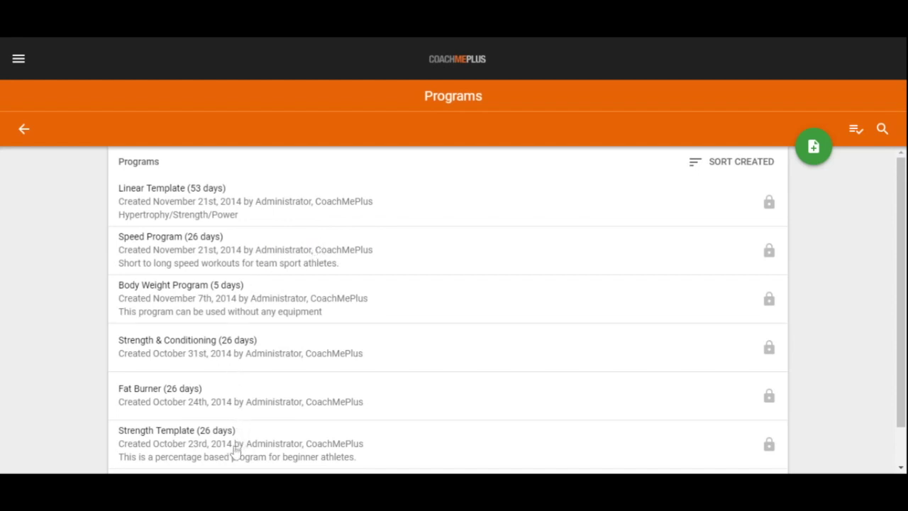
{"action": "left_click", "coordinate": [174, 444]}
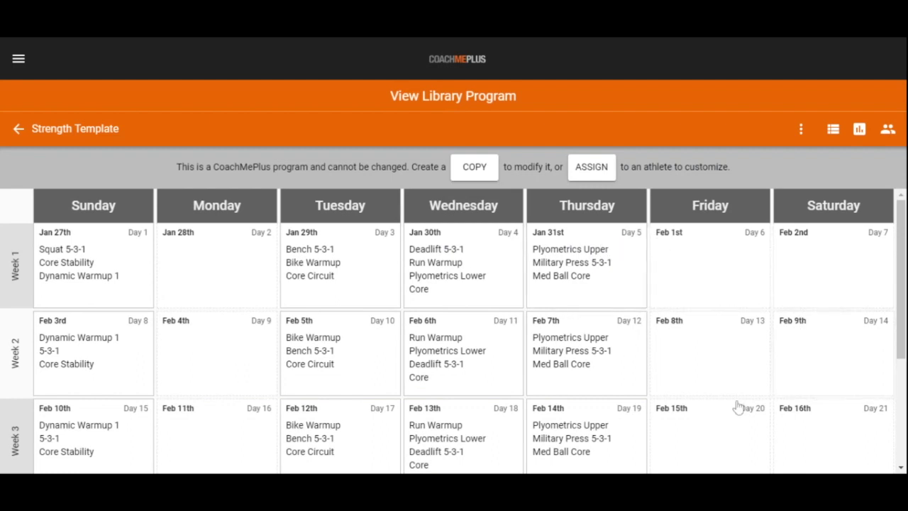
{"action": "left_click", "coordinate": [453, 258]}
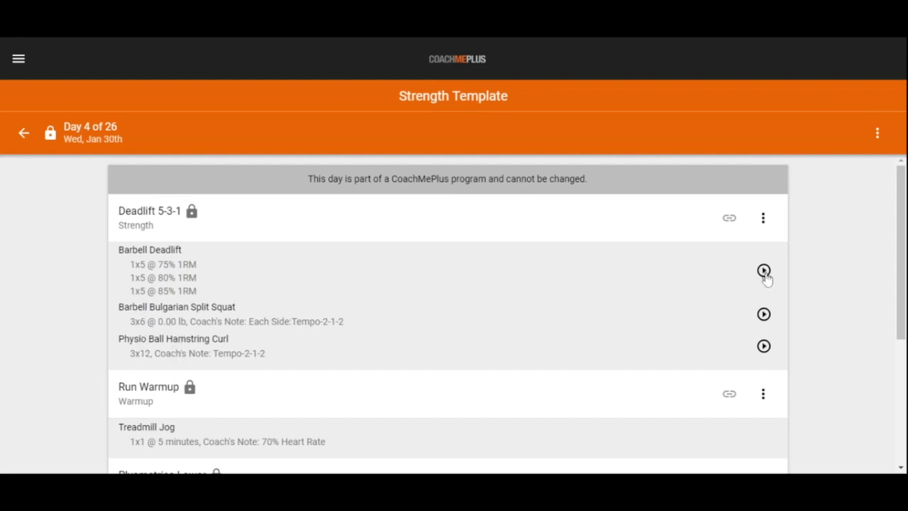
{"action": "left_click", "coordinate": [20, 134]}
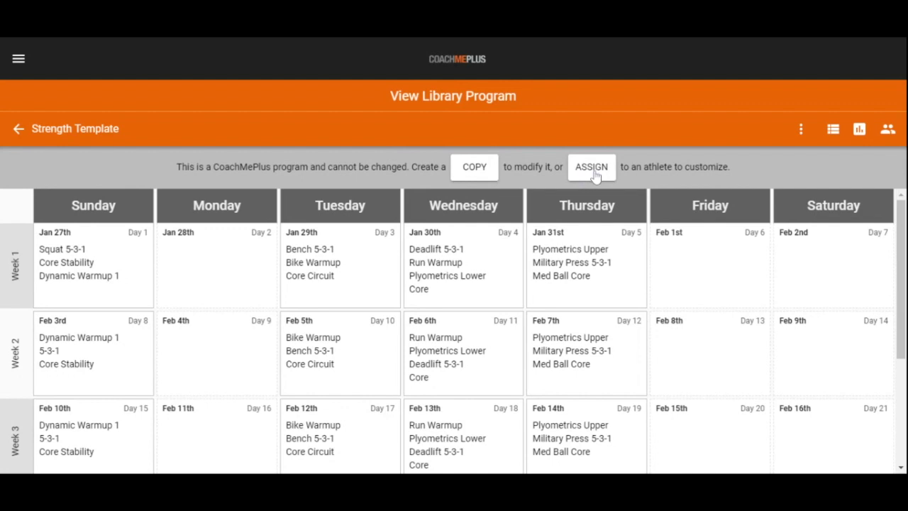
{"action": "left_click", "coordinate": [20, 133]}
{"action": "left_click", "coordinate": [28, 133]}
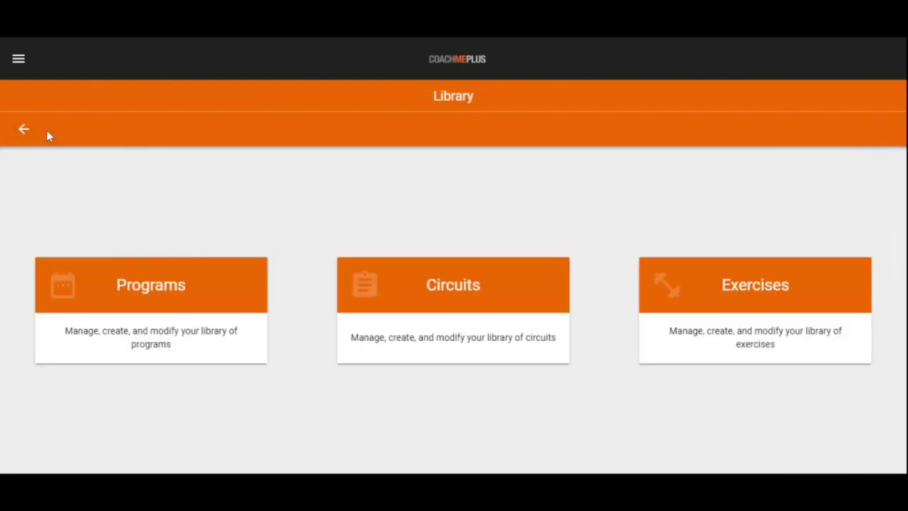
- Open the second Forwards athlete's Strength & Conditioning program and view one workout day
{"action": "left_click", "coordinate": [27, 130]}
{"action": "left_click", "coordinate": [176, 273]}
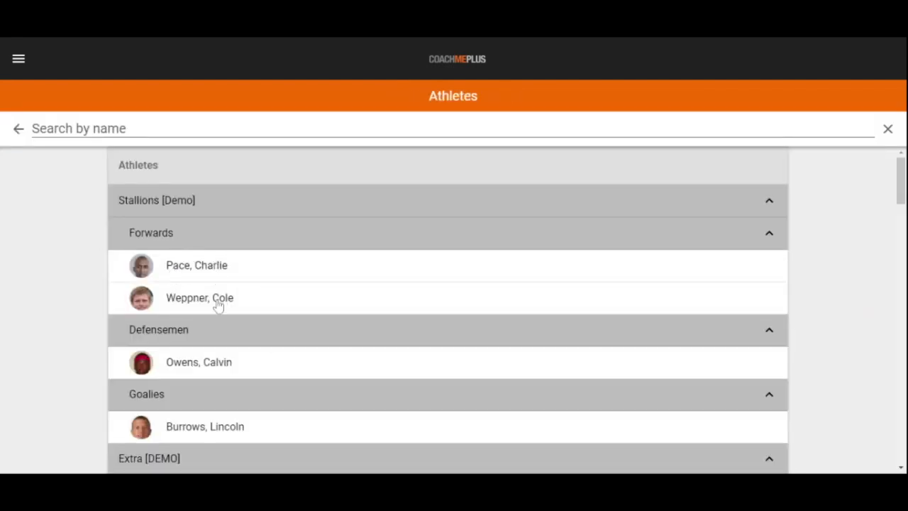
{"action": "left_click", "coordinate": [219, 305]}
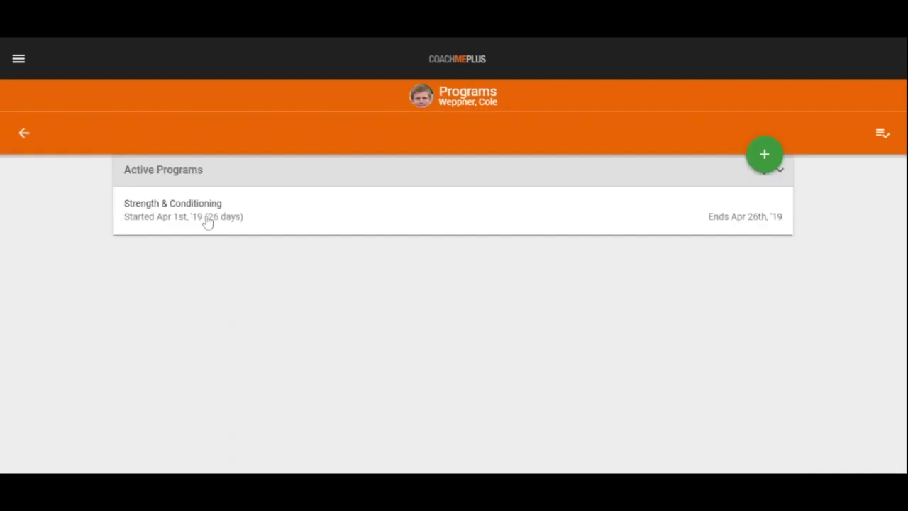
{"action": "left_click", "coordinate": [207, 222]}
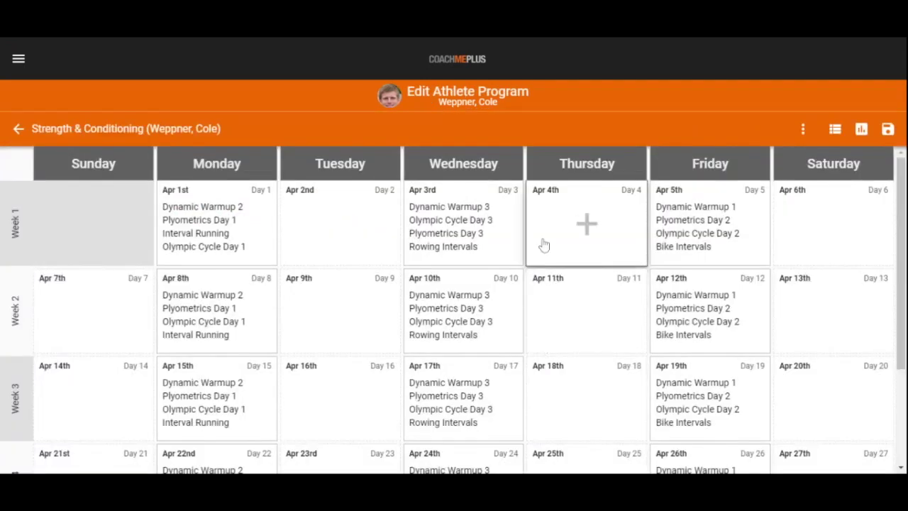
{"action": "mouse_move", "coordinate": [689, 203]}
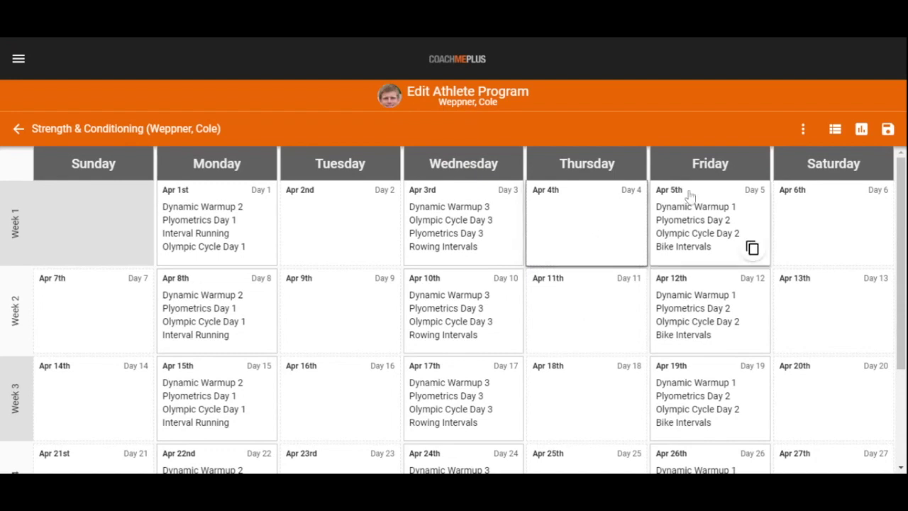
{"action": "left_click", "coordinate": [709, 209]}
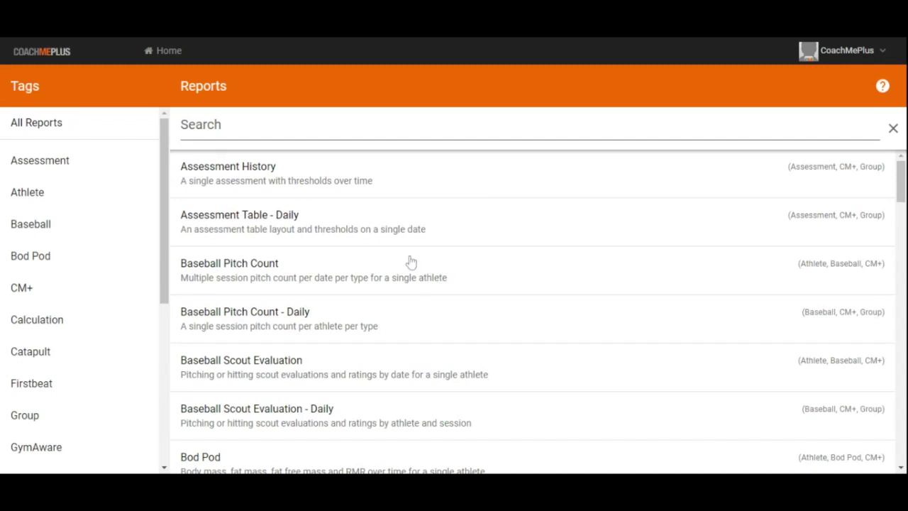
- Open the Measurement Values - History report
{"action": "scroll", "coordinate": [367, 219], "scroll_direction": "down", "scroll_amount": 2}
{"action": "scroll", "coordinate": [361, 222], "scroll_direction": "down", "scroll_amount": 9}
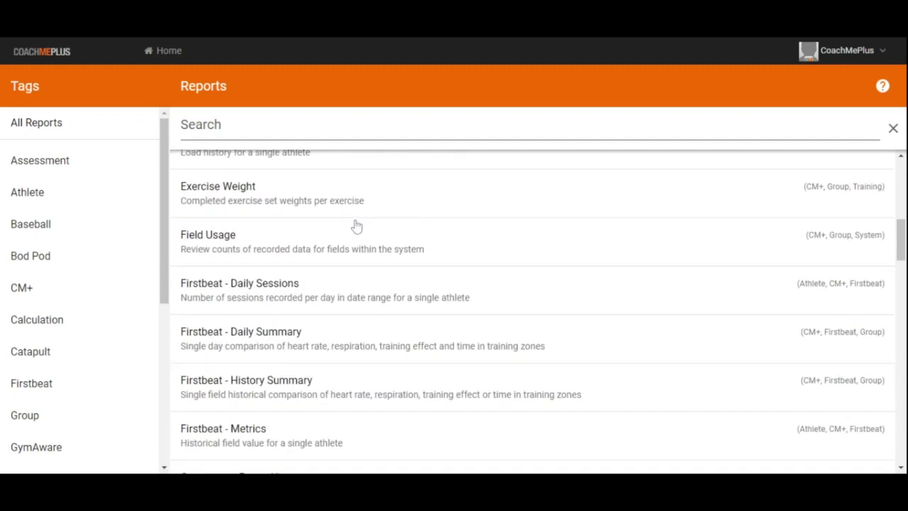
{"action": "scroll", "coordinate": [356, 225], "scroll_direction": "down", "scroll_amount": 3}
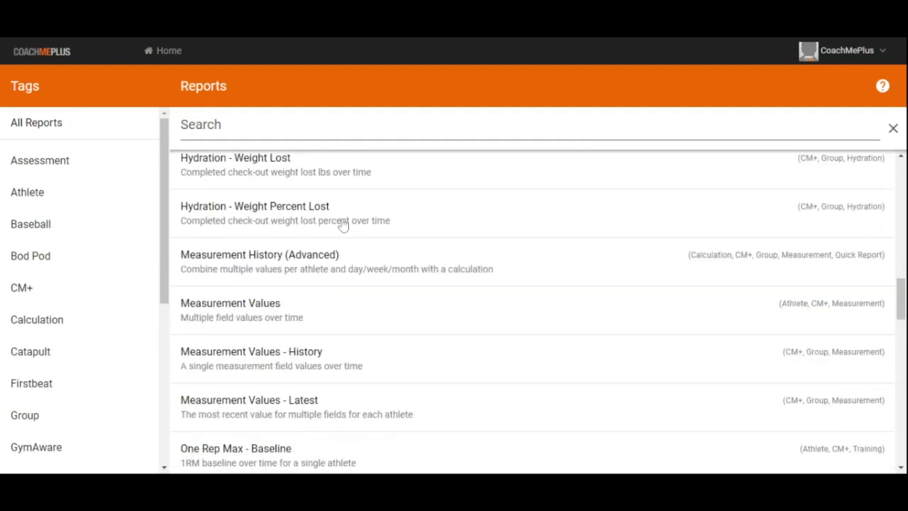
{"action": "left_click", "coordinate": [307, 363]}
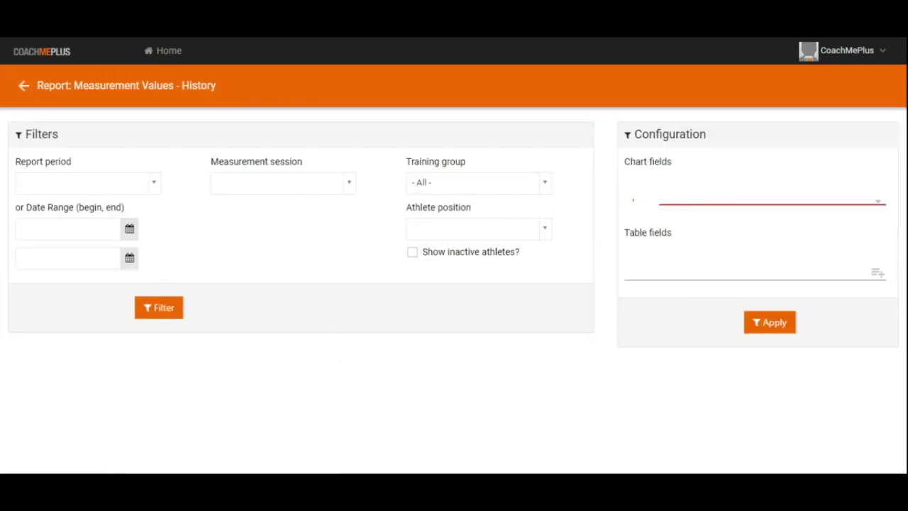
- Set the report date range from 01/01/2018 to 12/31/2018
{"action": "left_click", "coordinate": [93, 229]}
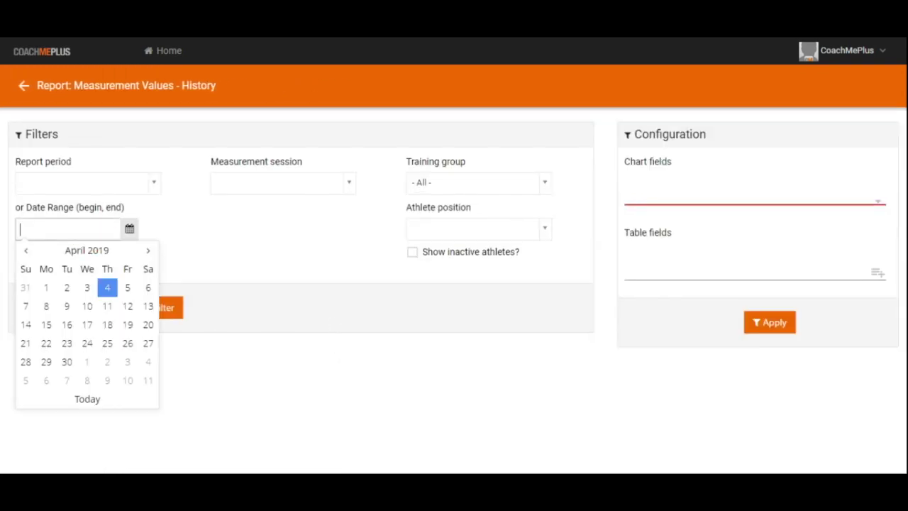
{"action": "left_click", "coordinate": [97, 255]}
{"action": "left_click", "coordinate": [25, 251]}
{"action": "left_click", "coordinate": [37, 281]}
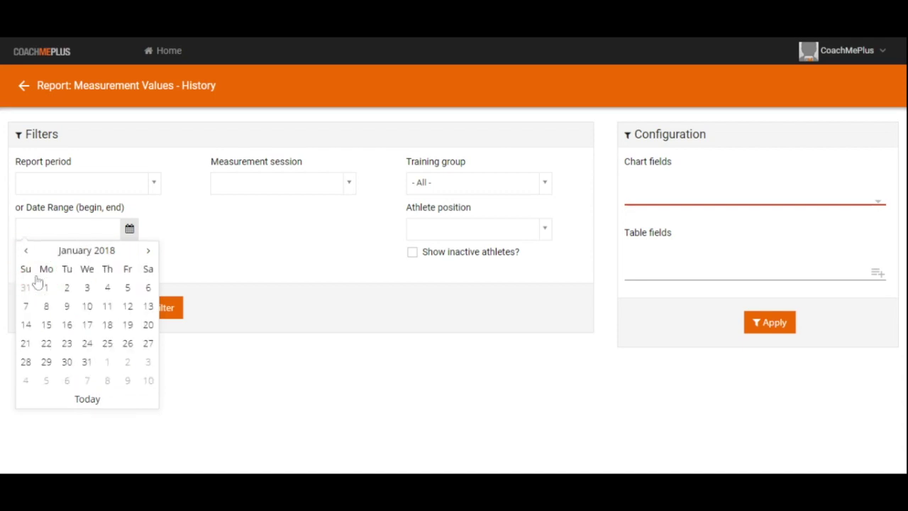
{"action": "left_click", "coordinate": [44, 286]}
{"action": "left_click", "coordinate": [51, 257]}
{"action": "left_click", "coordinate": [87, 280]}
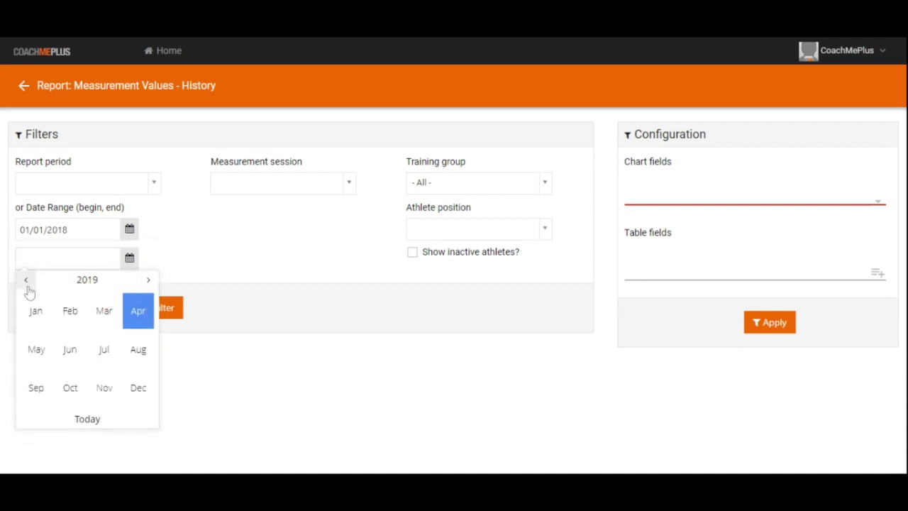
{"action": "left_click", "coordinate": [26, 281]}
{"action": "left_click", "coordinate": [138, 387]}
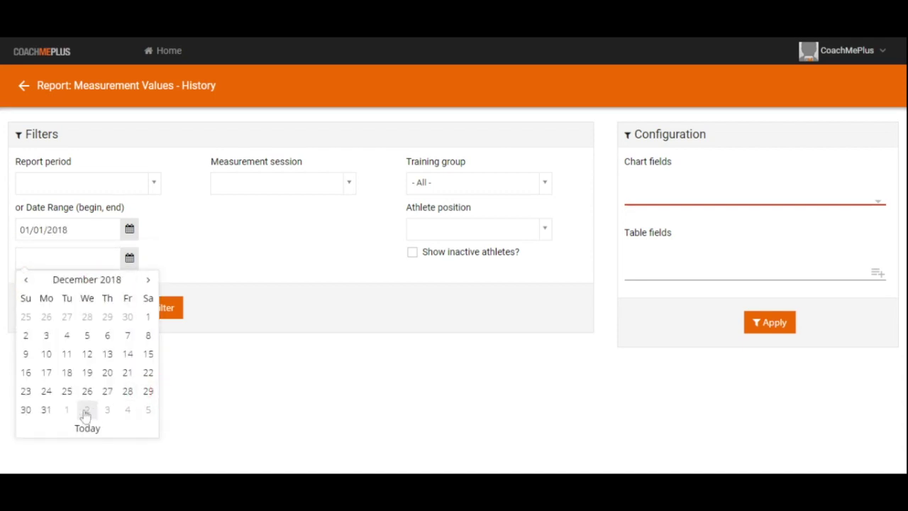
{"action": "left_click", "coordinate": [46, 409]}
- Limit to Stallions [Demo], chart and tabulate Vertical Jump (in), and apply
{"action": "left_click", "coordinate": [449, 185]}
{"action": "left_click", "coordinate": [447, 245]}
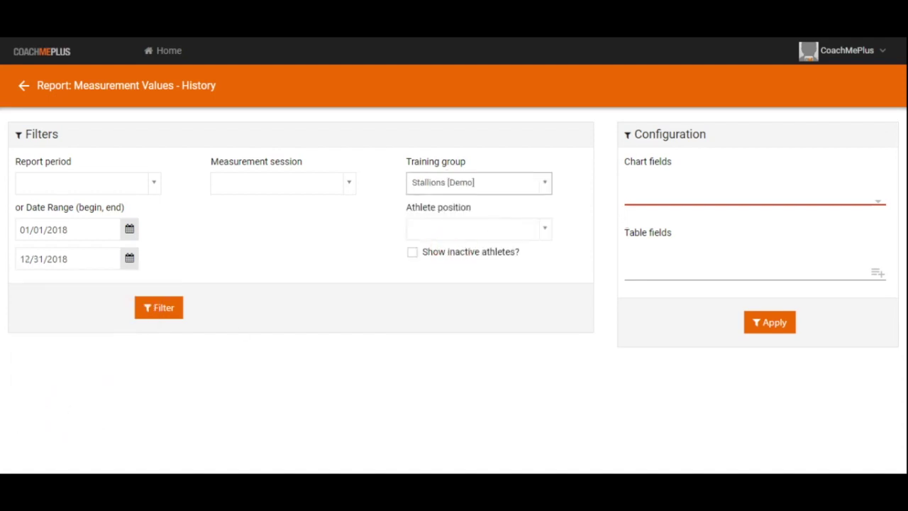
{"action": "type", "text": "vert"}
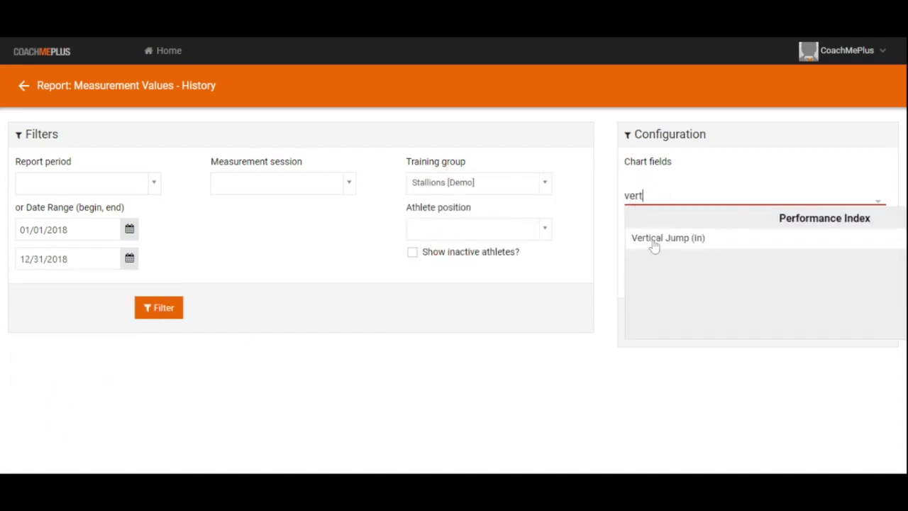
{"action": "left_click", "coordinate": [650, 238]}
{"action": "key", "text": "Tab"}
{"action": "type", "text": "vert"}
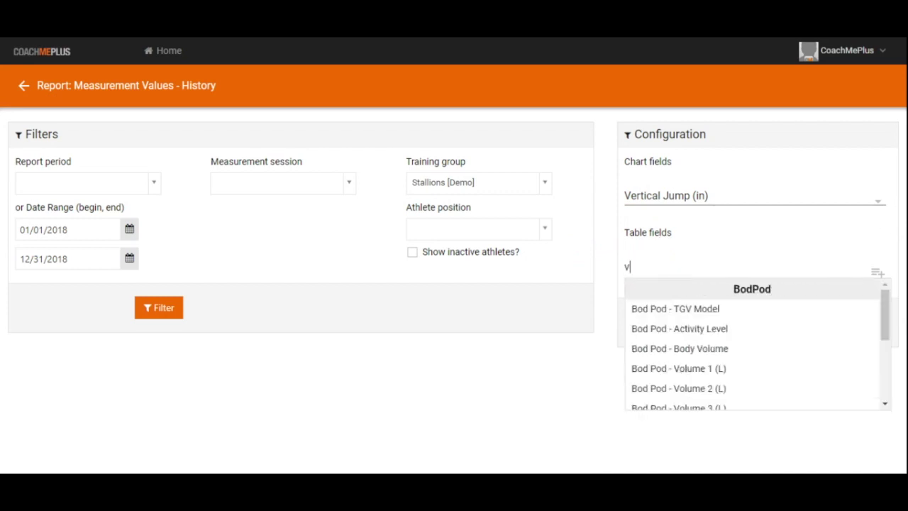
{"action": "left_click", "coordinate": [659, 314]}
{"action": "left_click", "coordinate": [543, 334]}
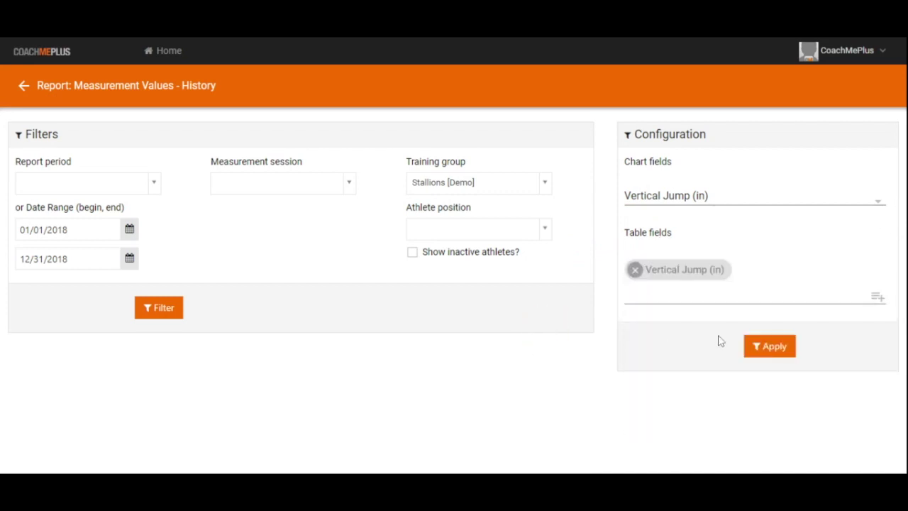
{"action": "left_click", "coordinate": [768, 354]}
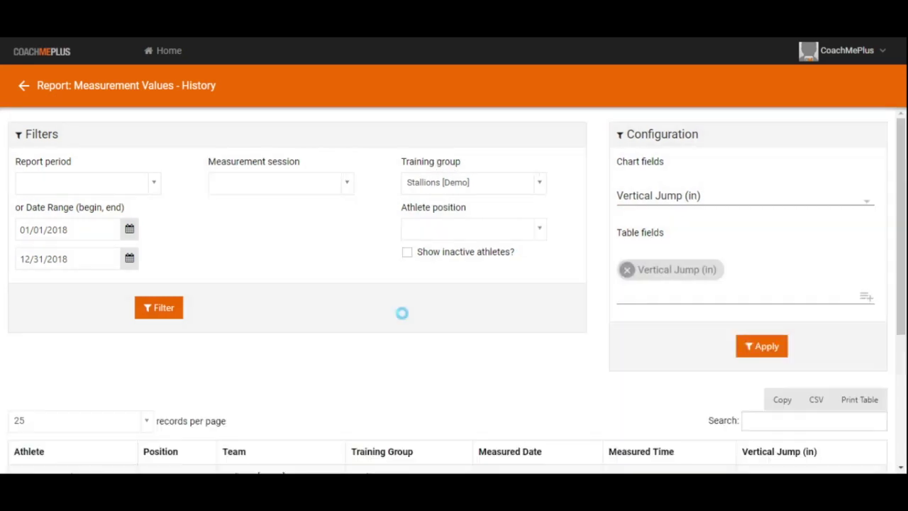
- Review the vertical jump chart and data table, checking the chart's print and download menu
{"action": "scroll", "coordinate": [383, 255], "scroll_direction": "down", "scroll_amount": 3}
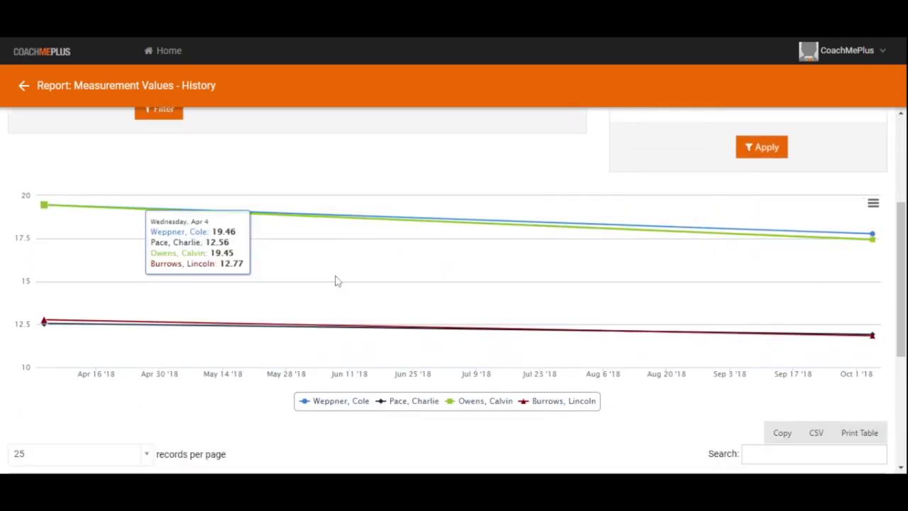
{"action": "scroll", "coordinate": [298, 278], "scroll_direction": "down", "scroll_amount": 3}
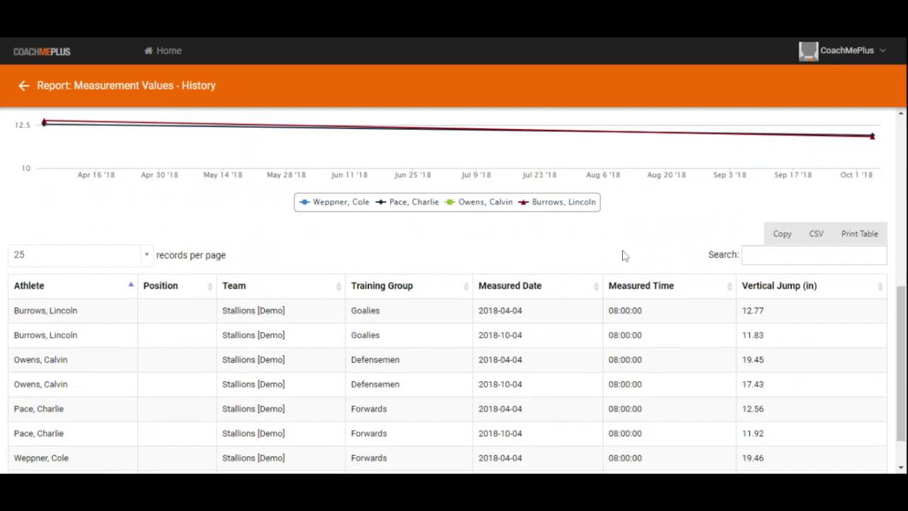
{"action": "scroll", "coordinate": [618, 250], "scroll_direction": "up", "scroll_amount": 3}
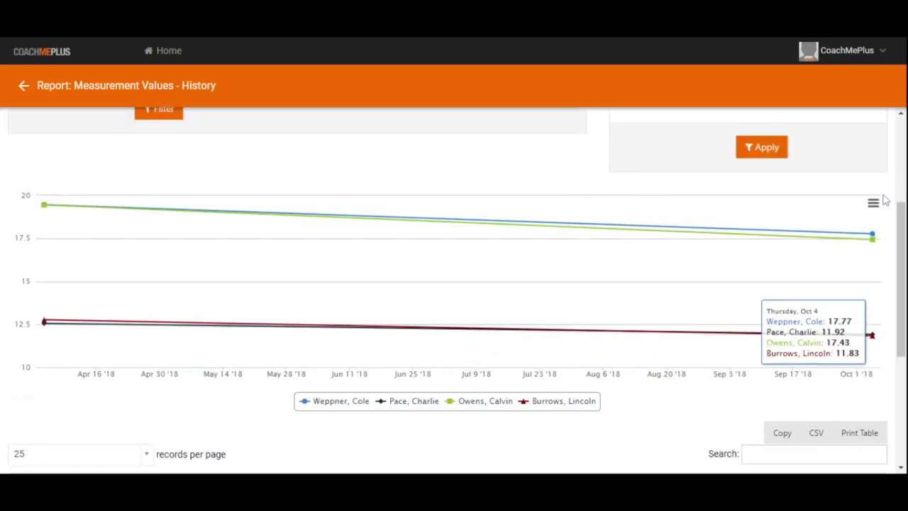
{"action": "left_click", "coordinate": [873, 204]}
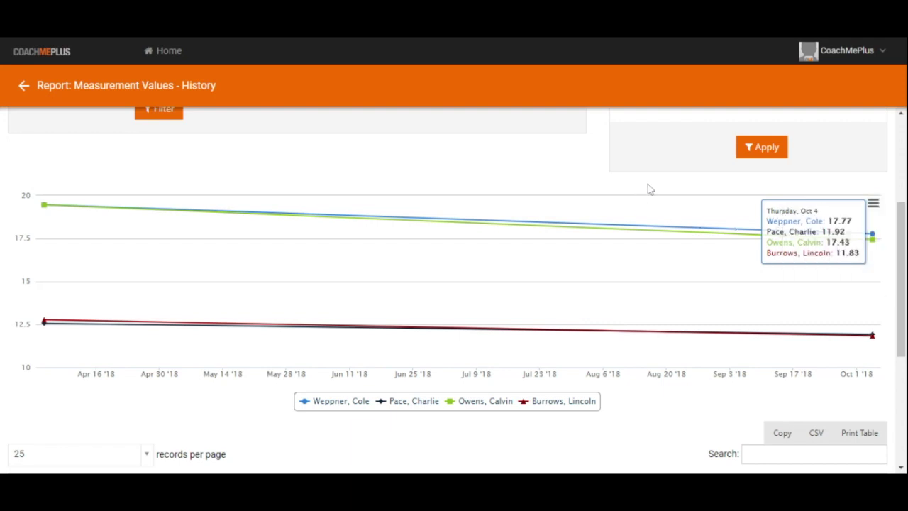
{"action": "scroll", "coordinate": [648, 181], "scroll_direction": "down", "scroll_amount": 3}
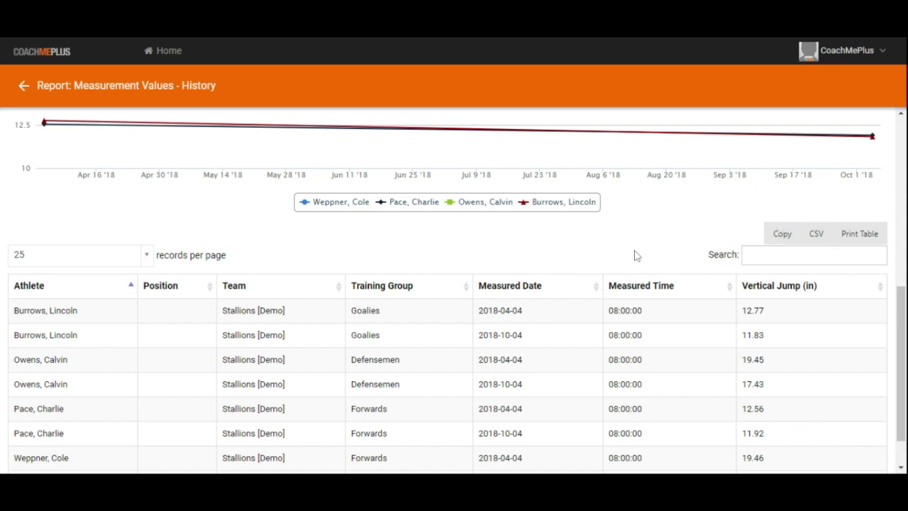
{"action": "scroll", "coordinate": [630, 257], "scroll_direction": "up", "scroll_amount": 5}
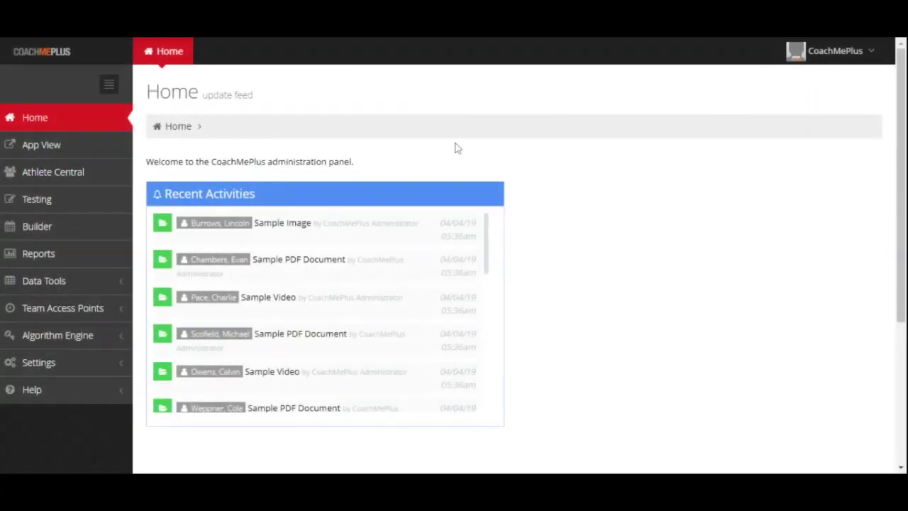
- Expand Data Tools and its Devices submenu in the admin sidebar
{"action": "left_click", "coordinate": [70, 280]}
{"action": "scroll", "coordinate": [68, 217], "scroll_direction": "down", "scroll_amount": 2}
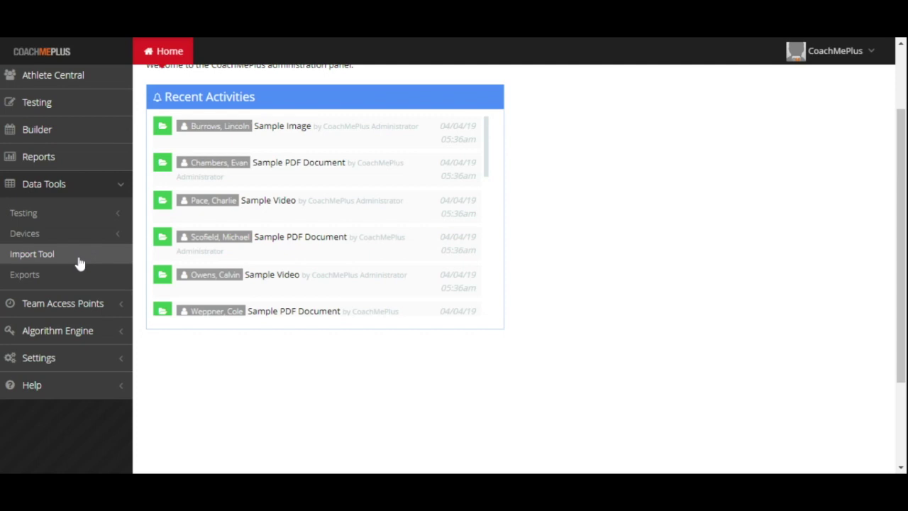
{"action": "left_click", "coordinate": [98, 234]}
{"action": "scroll", "coordinate": [94, 225], "scroll_direction": "down", "scroll_amount": 1}
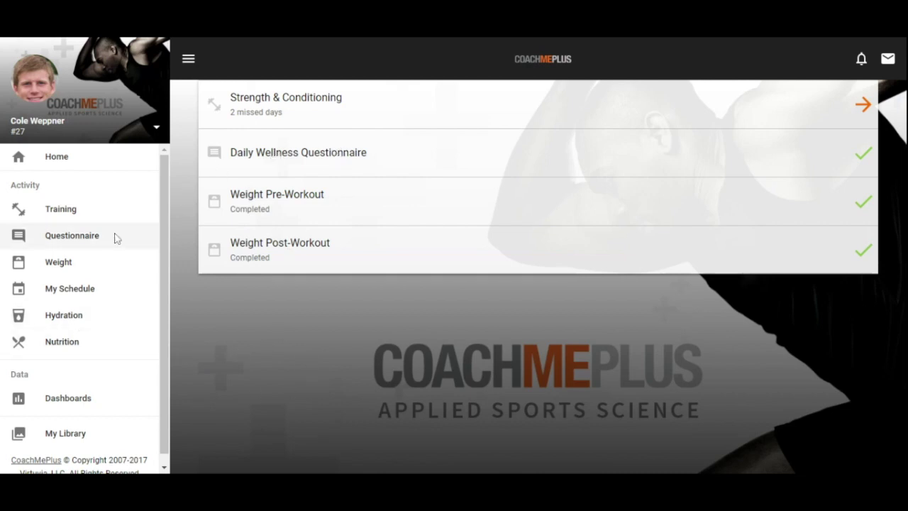
- Open the April 3rd 2019 Day 3 workout's strength exercises and select Barbell Split Jerk
{"action": "left_click", "coordinate": [310, 100]}
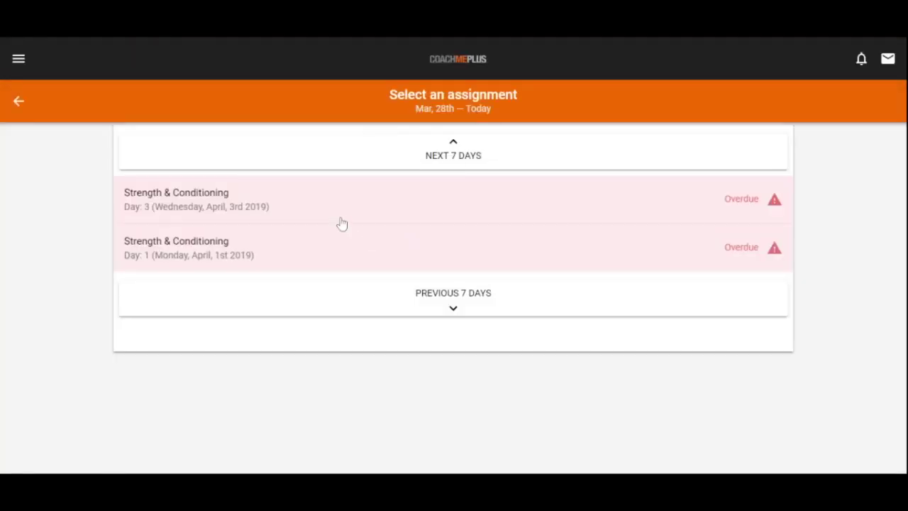
{"action": "left_click", "coordinate": [337, 216]}
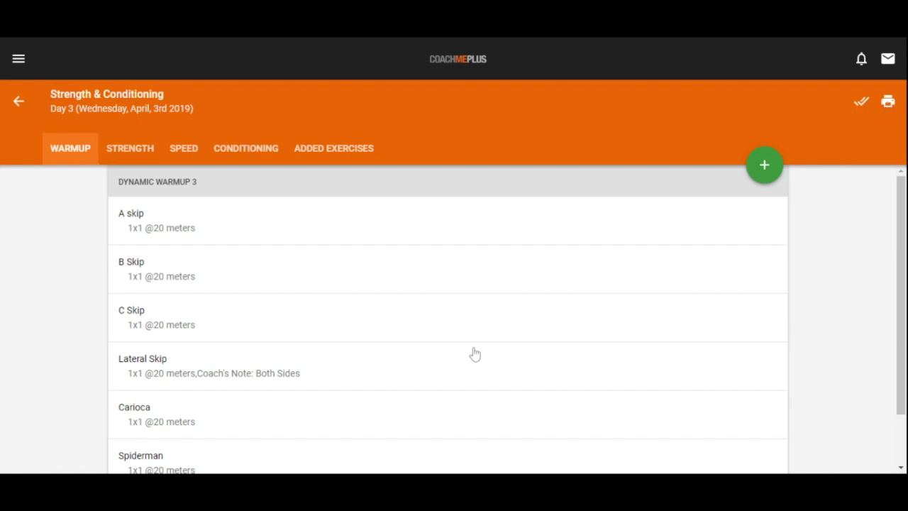
{"action": "left_click", "coordinate": [141, 150]}
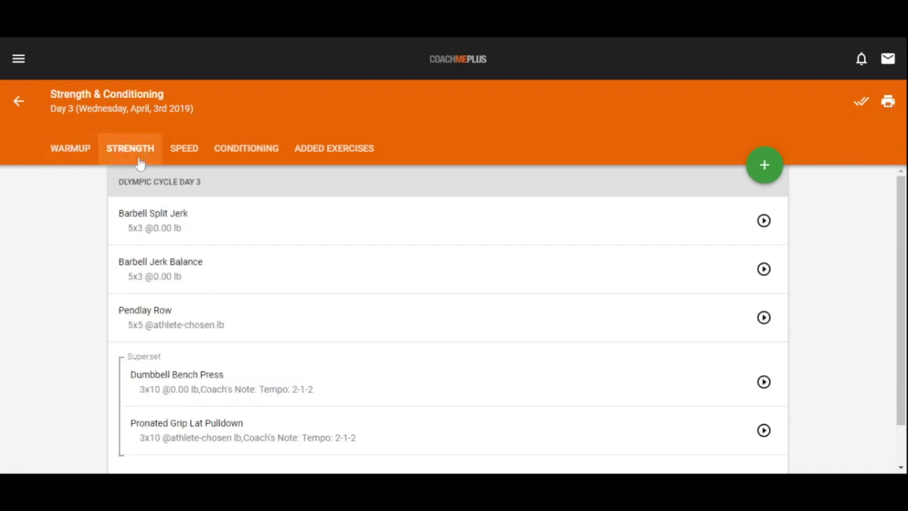
{"action": "left_click", "coordinate": [174, 226]}
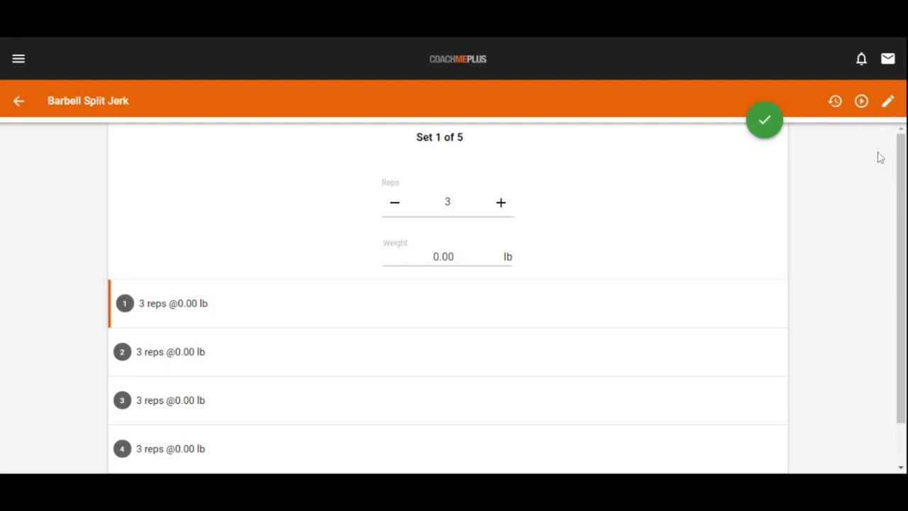
{"action": "left_click", "coordinate": [19, 104]}
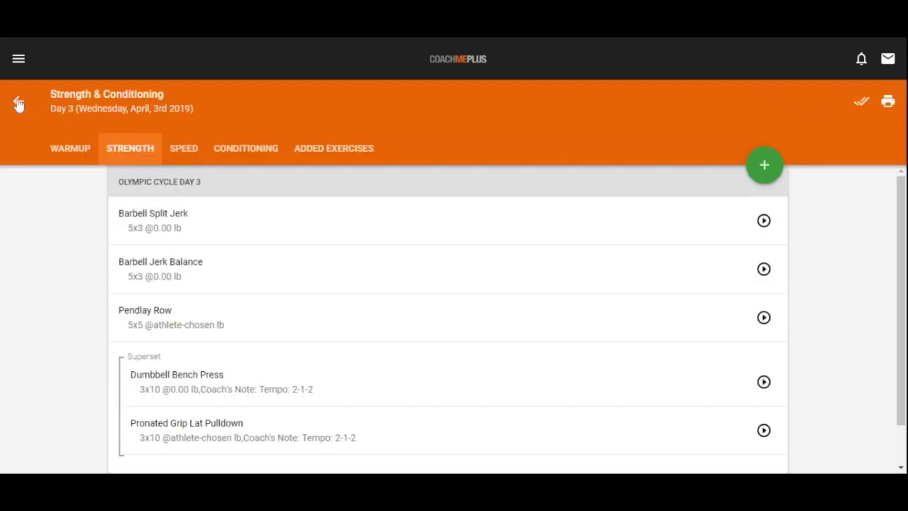
{"action": "left_click", "coordinate": [19, 104]}
{"action": "left_click", "coordinate": [17, 103]}
- Check the athlete's empty My Library, then return home and reopen the navigation menu
{"action": "left_click", "coordinate": [19, 63]}
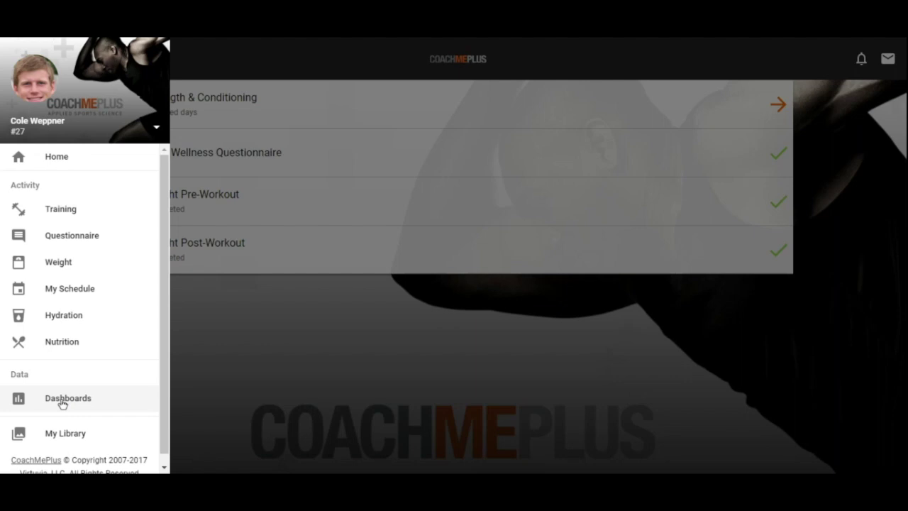
{"action": "left_click", "coordinate": [117, 431]}
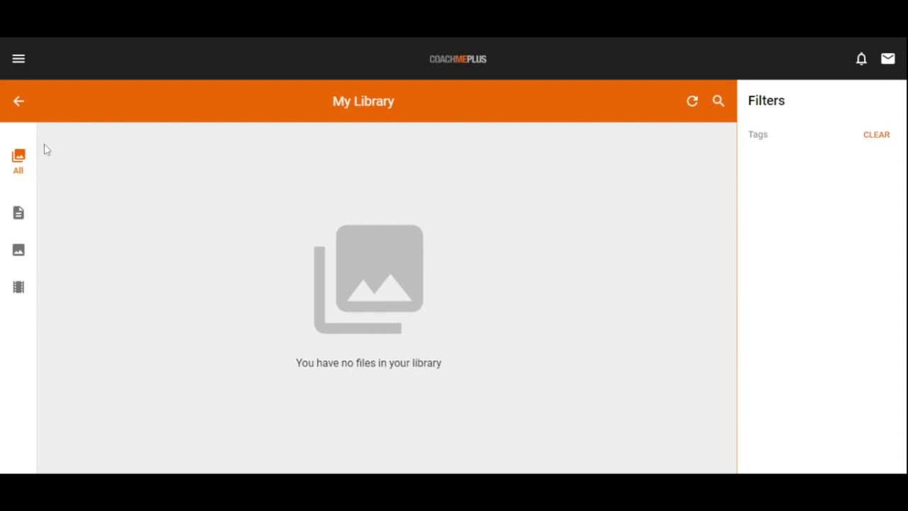
{"action": "left_click", "coordinate": [18, 100]}
{"action": "left_click", "coordinate": [20, 61]}
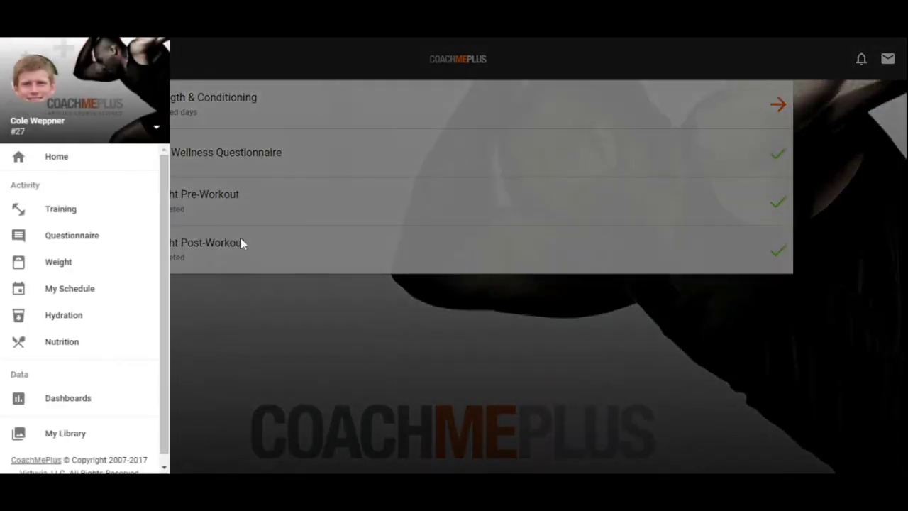